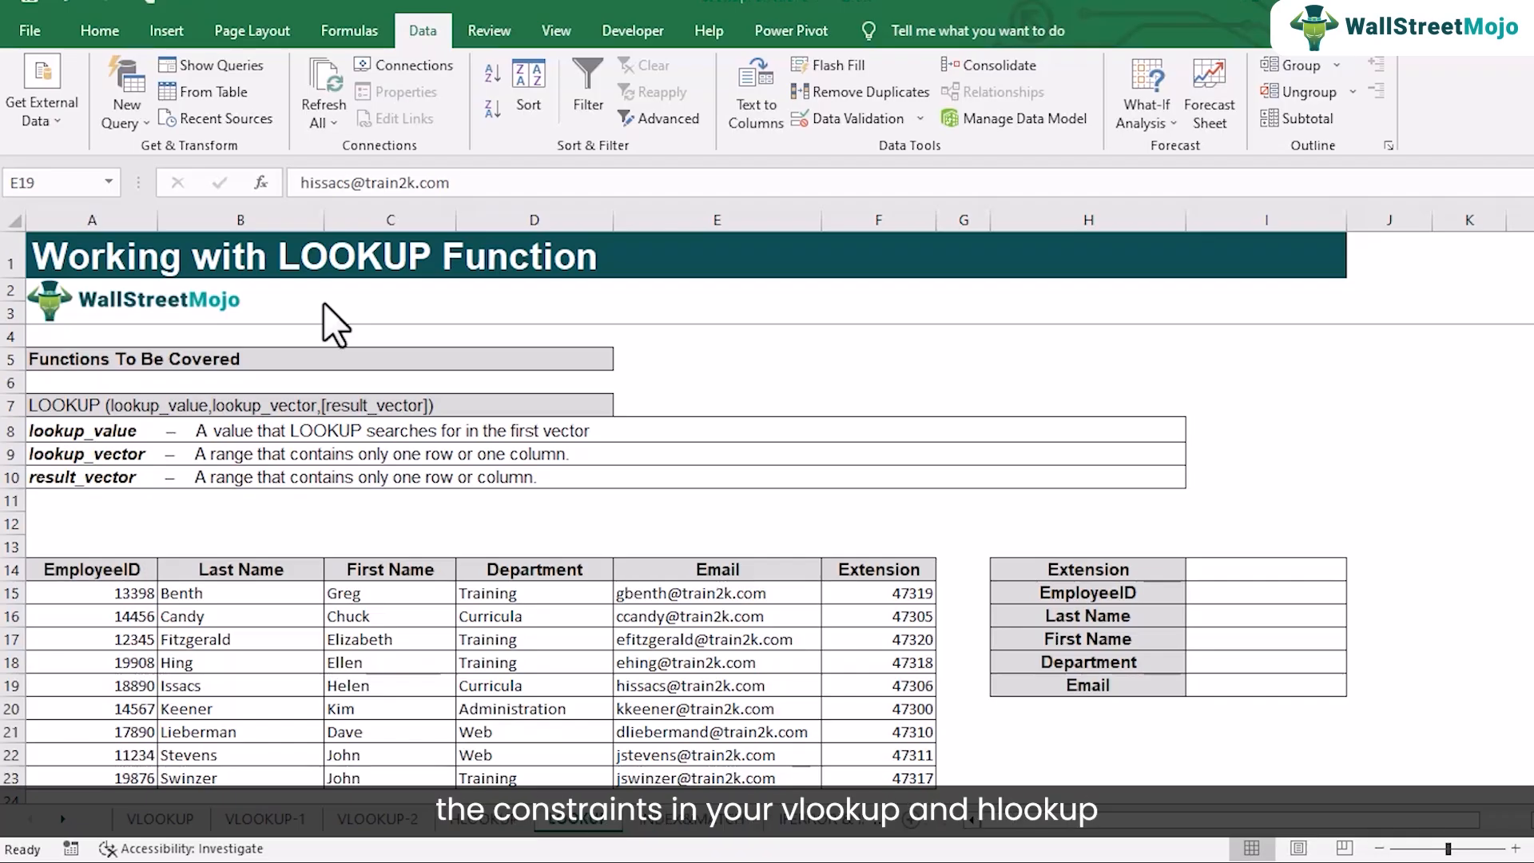
Compare the employee tables on the VLOOKUP and HLOOKUP sheets, selecting A18:J22 on HLOOKUP and A18:F27 on VLOOKUP
{"action": "left_click", "coordinate": [162, 820]}
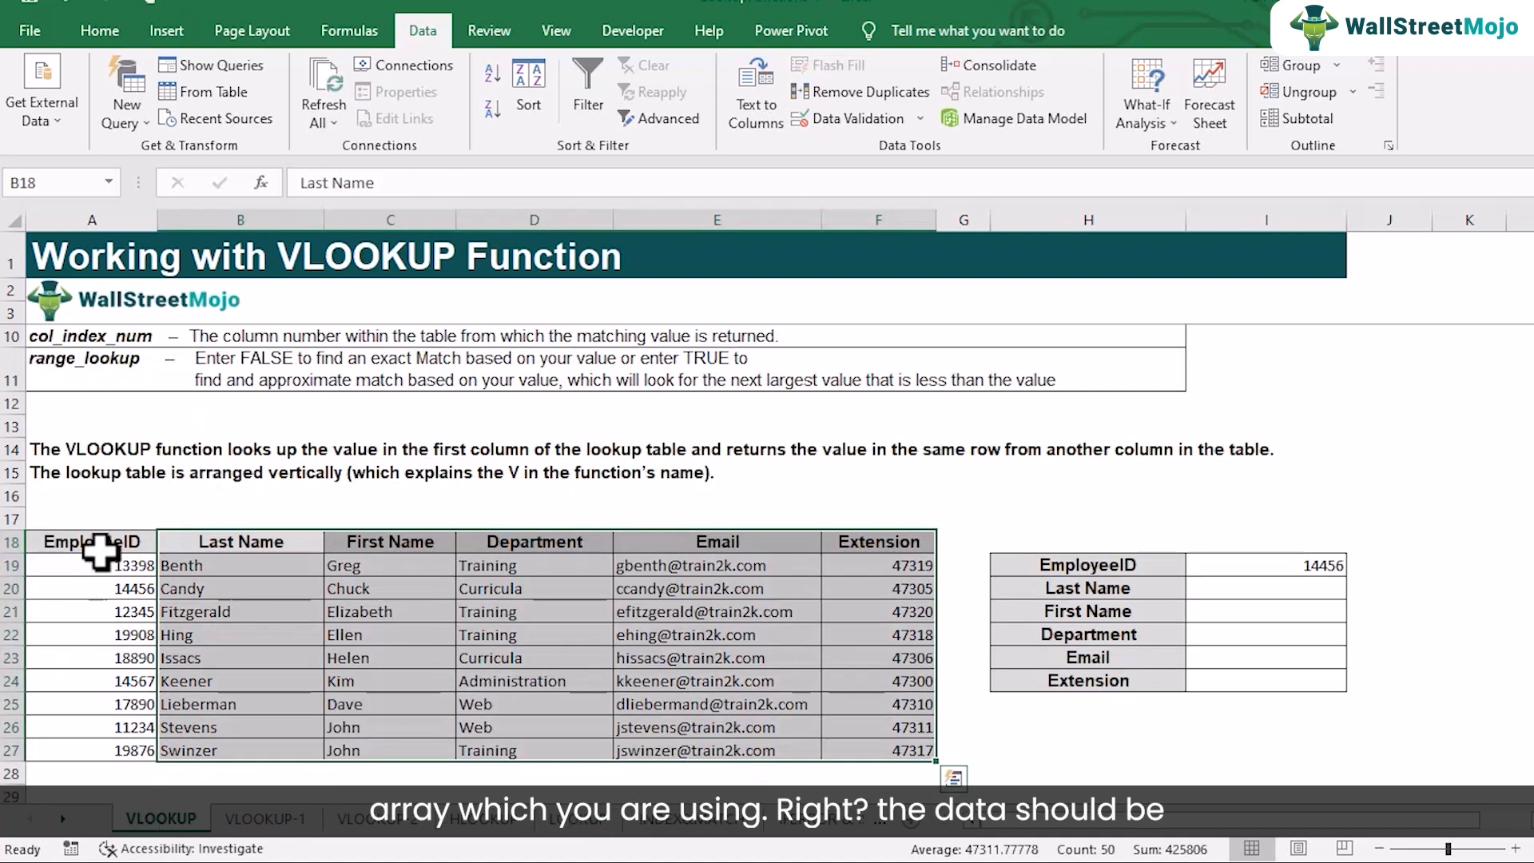
{"action": "left_click", "coordinate": [204, 613]}
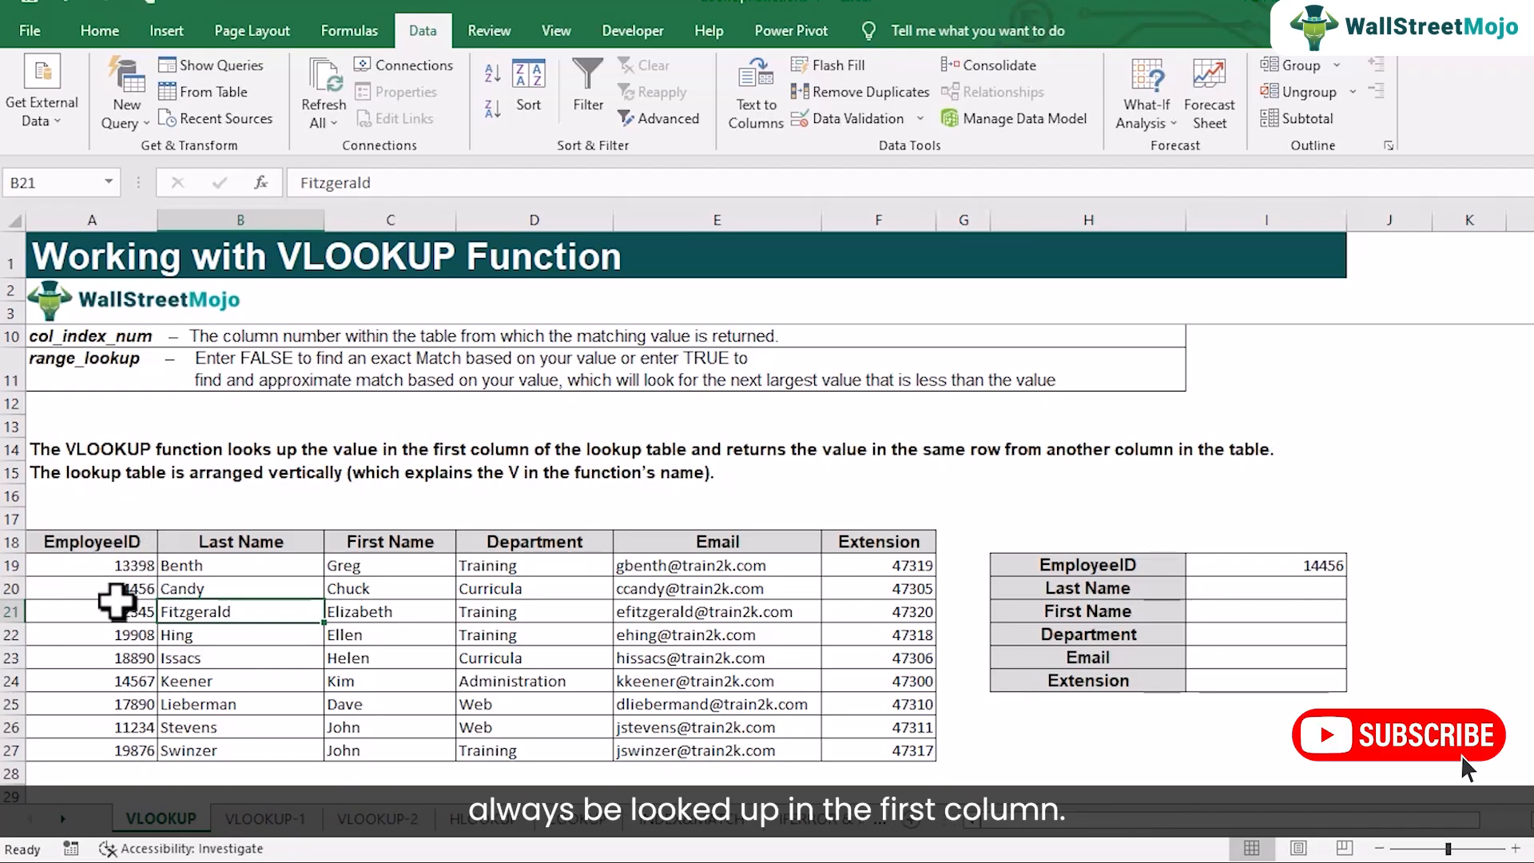
{"action": "left_click", "coordinate": [475, 822]}
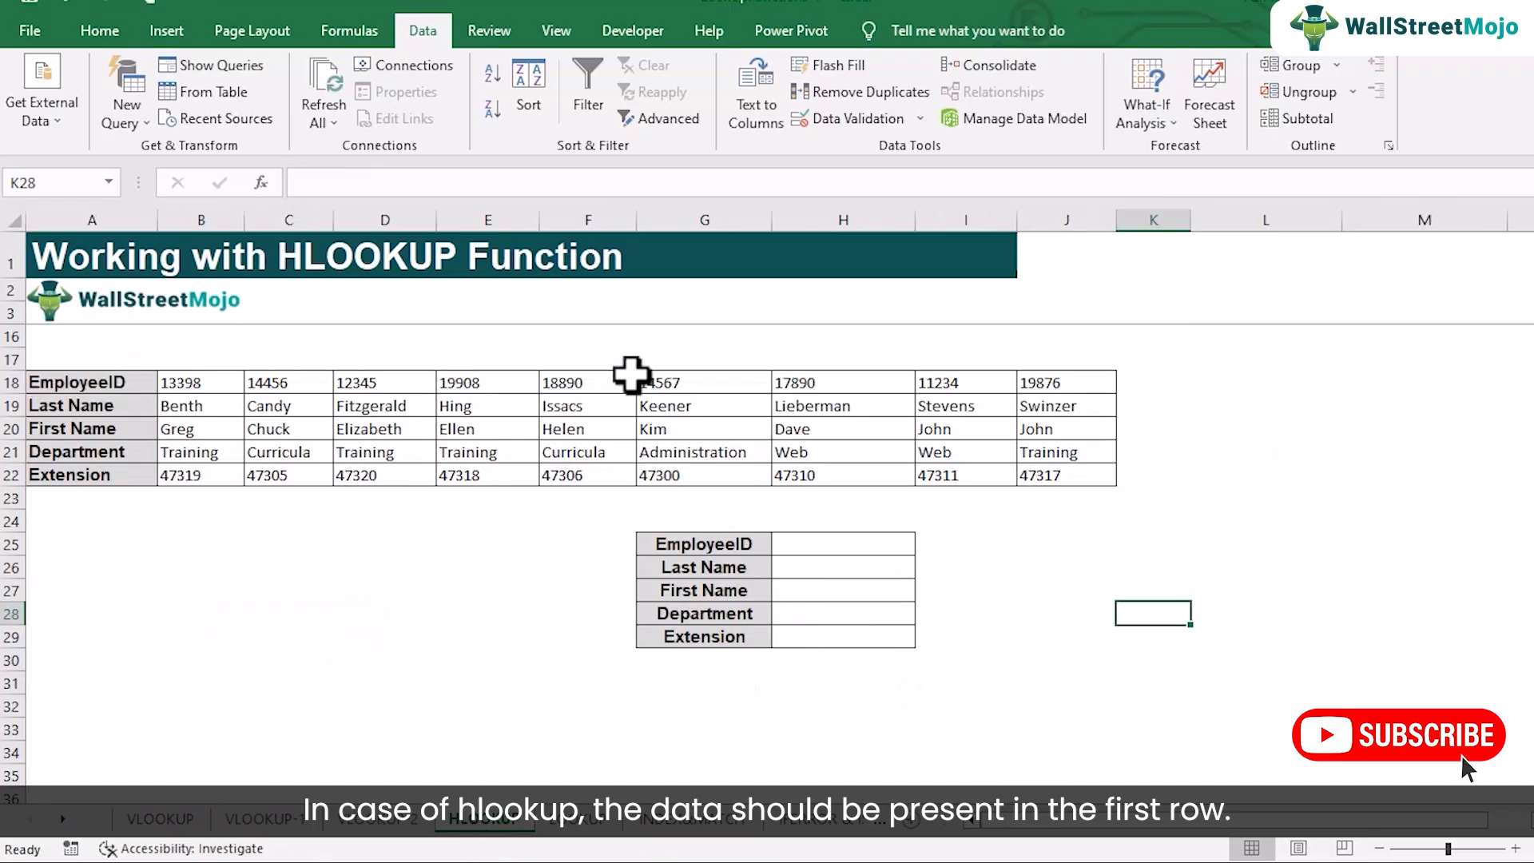
{"action": "left_click_drag", "start_coordinate": [127, 381], "coordinate": [1084, 474]}
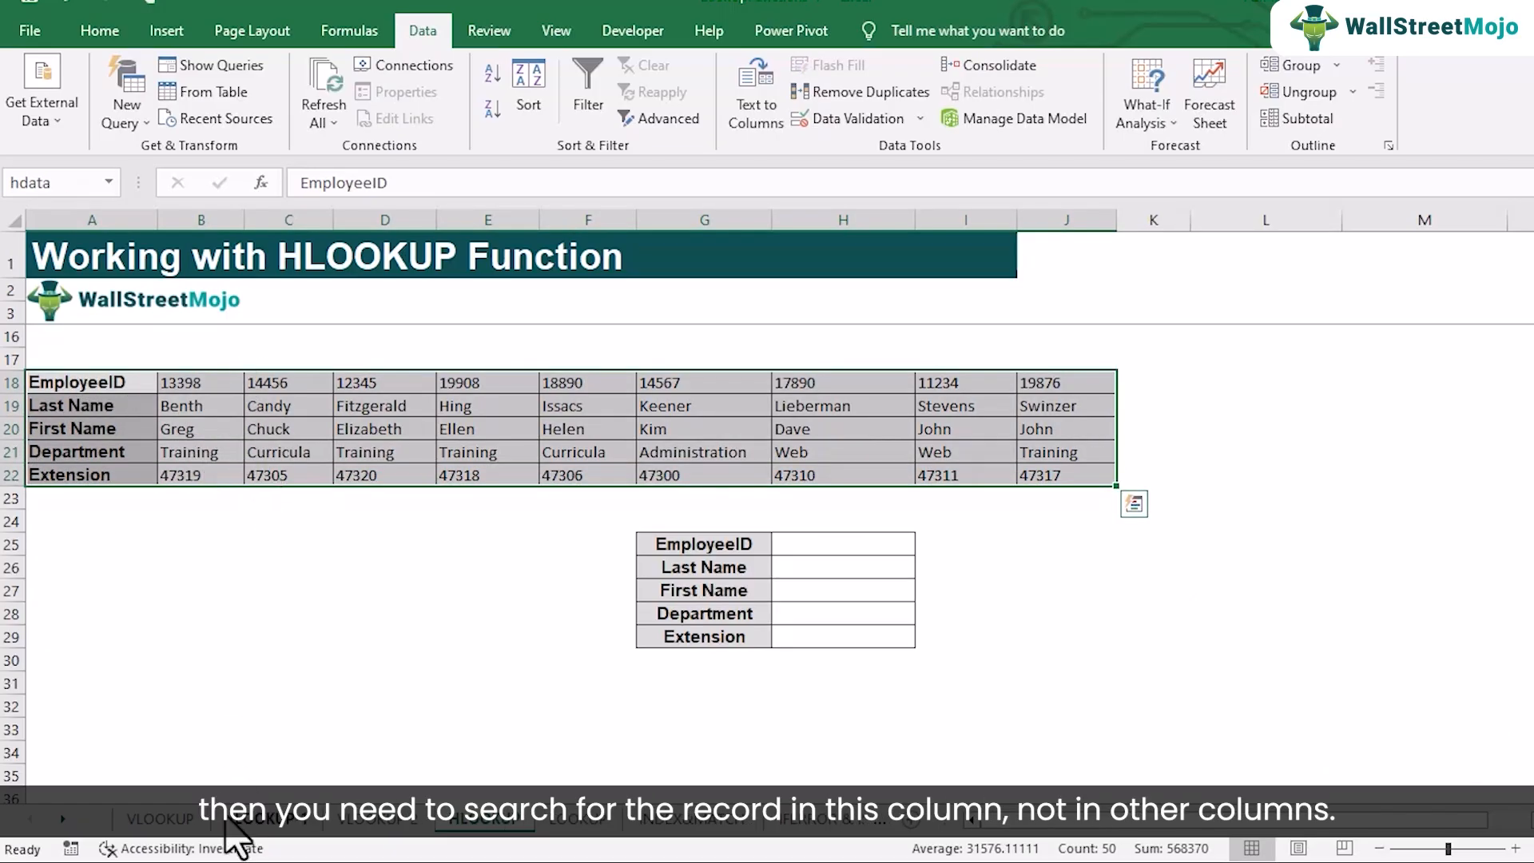
{"action": "left_click", "coordinate": [191, 817]}
{"action": "left_click_drag", "start_coordinate": [127, 545], "coordinate": [872, 743]}
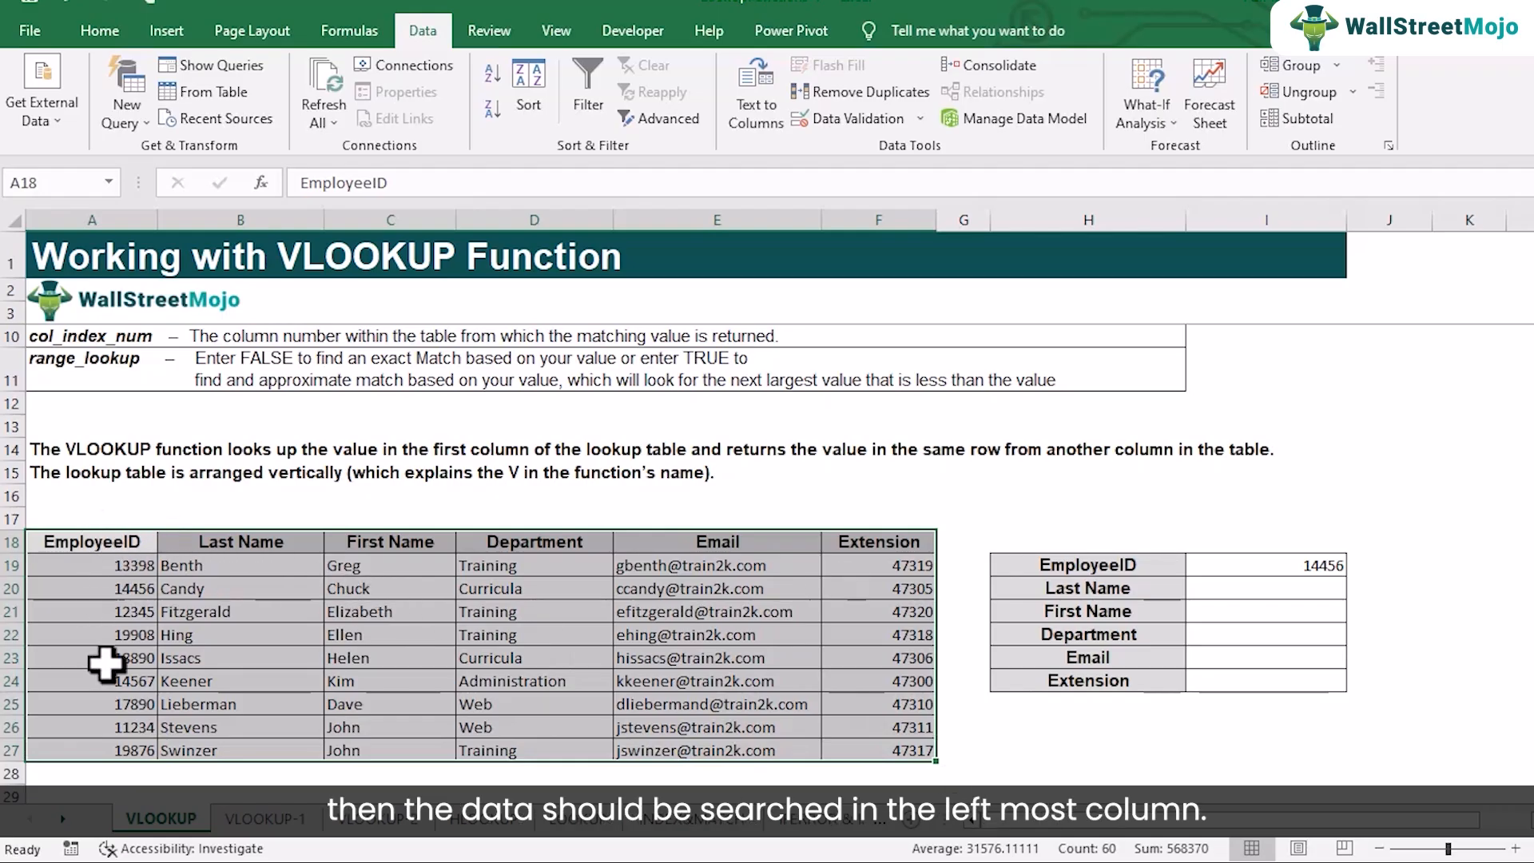
On the LOOKUP sheet, choose the extension listed in F21 from the drop-down list in I14
{"action": "left_click", "coordinate": [569, 823]}
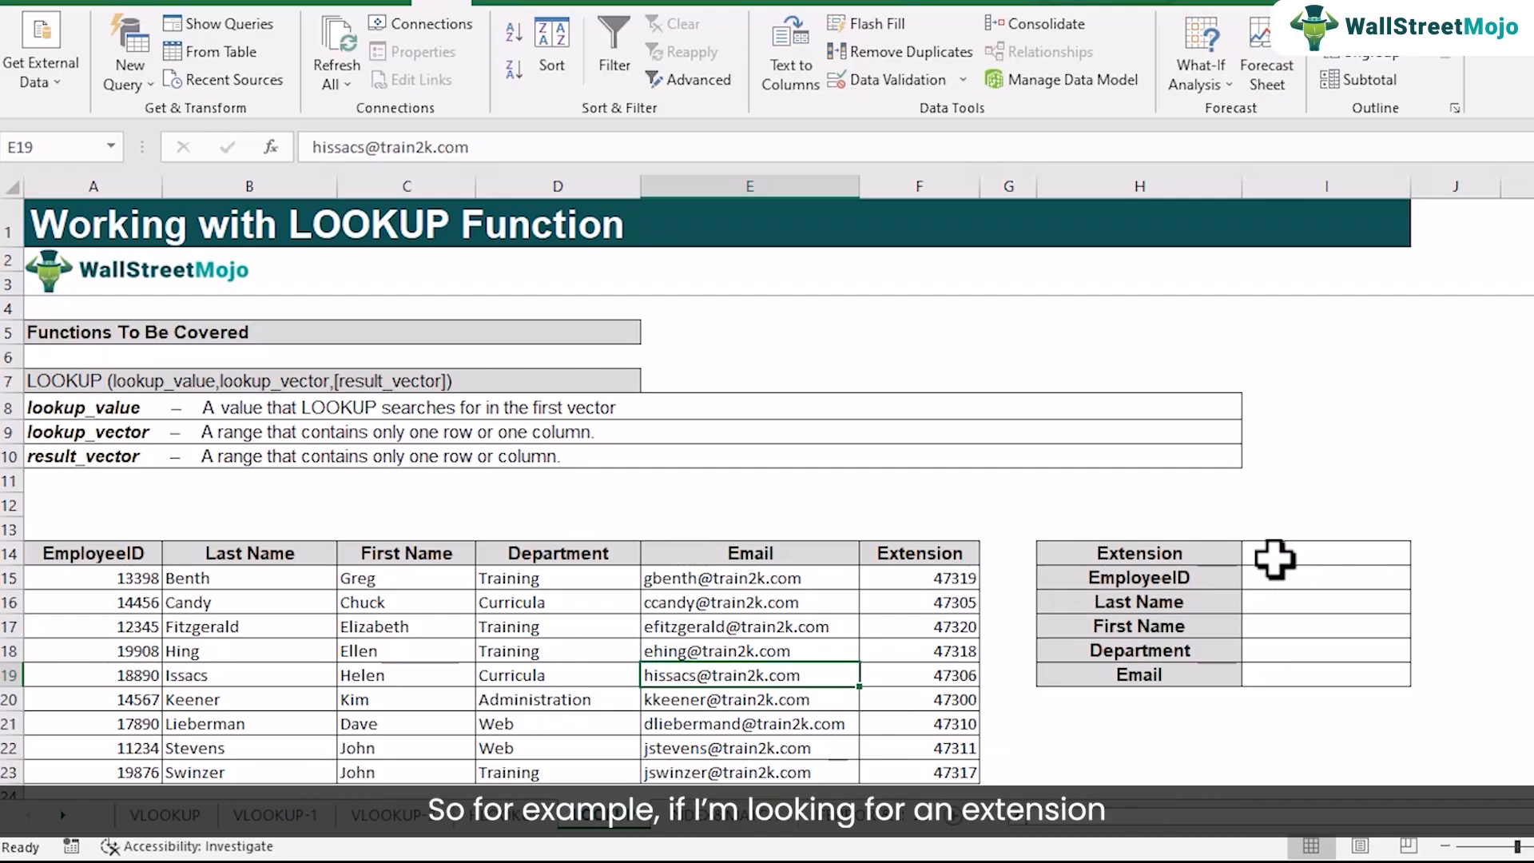
{"action": "left_click", "coordinate": [1336, 557]}
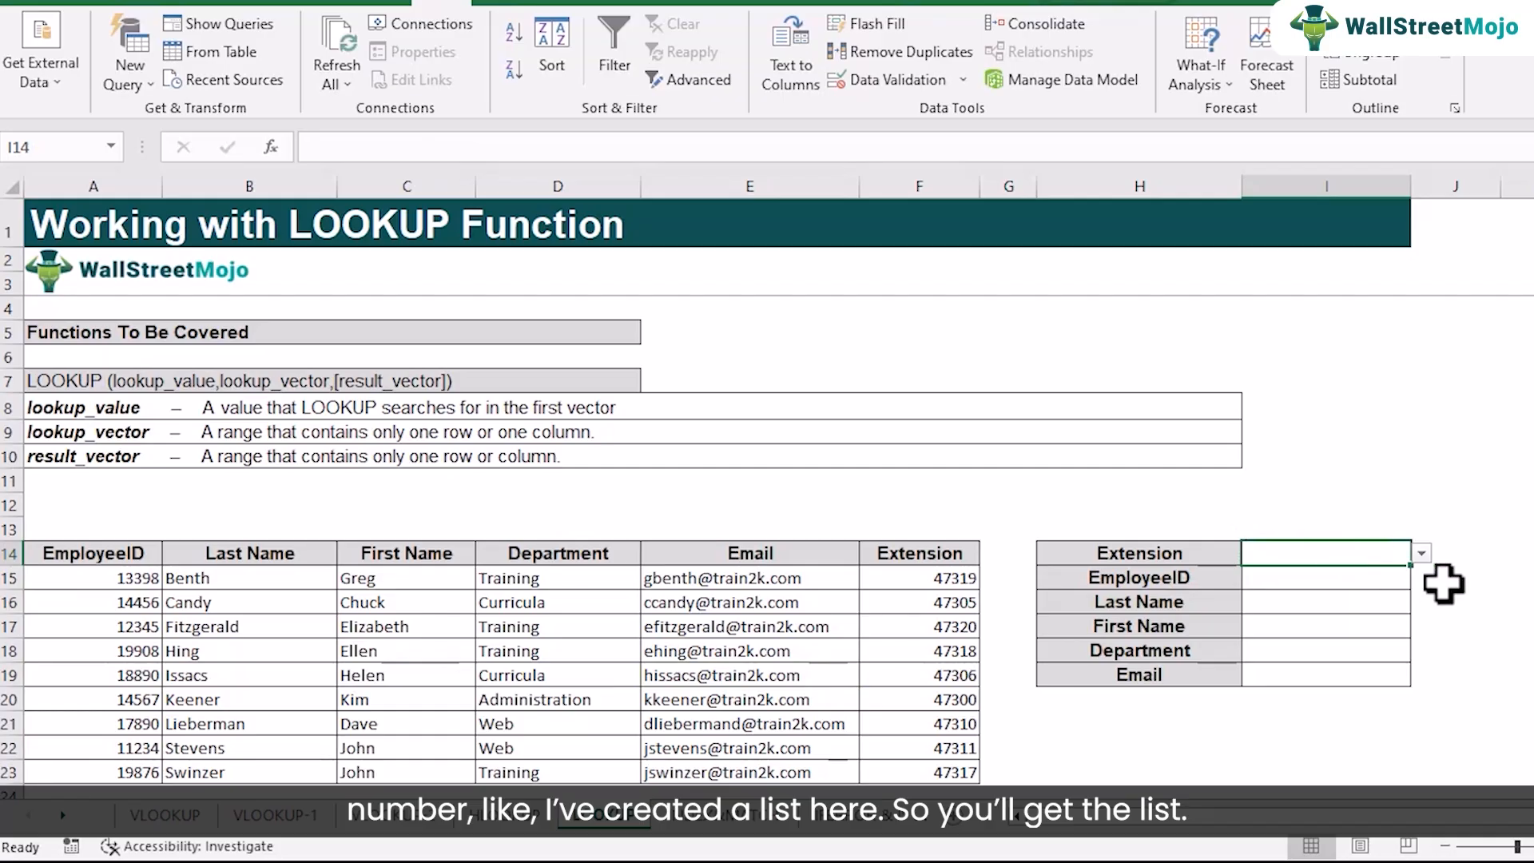
{"action": "left_click", "coordinate": [1422, 553]}
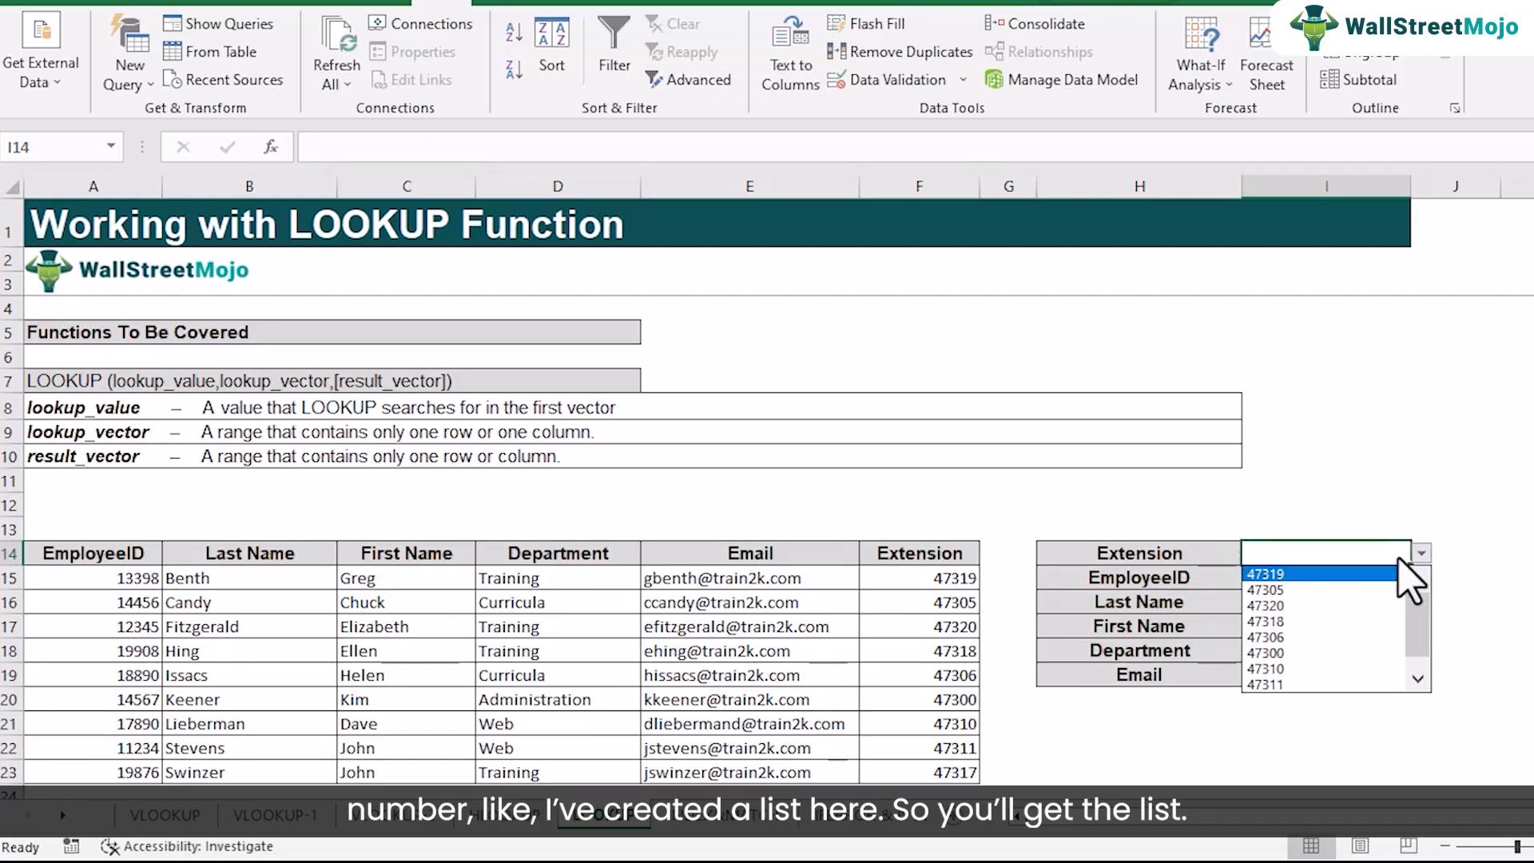
{"action": "left_click", "coordinate": [1308, 622]}
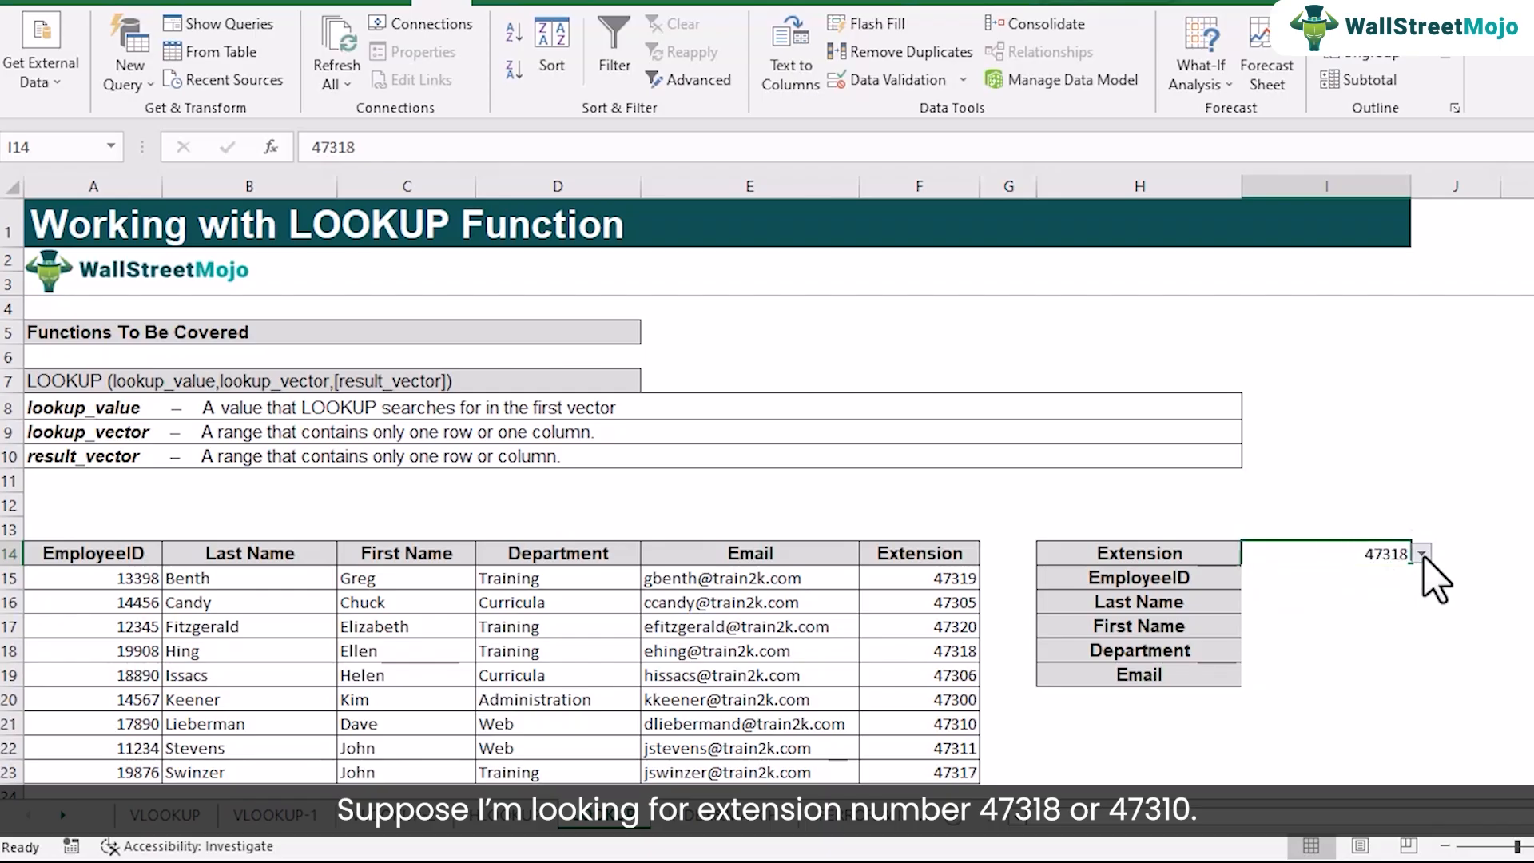
{"action": "left_click", "coordinate": [1421, 553]}
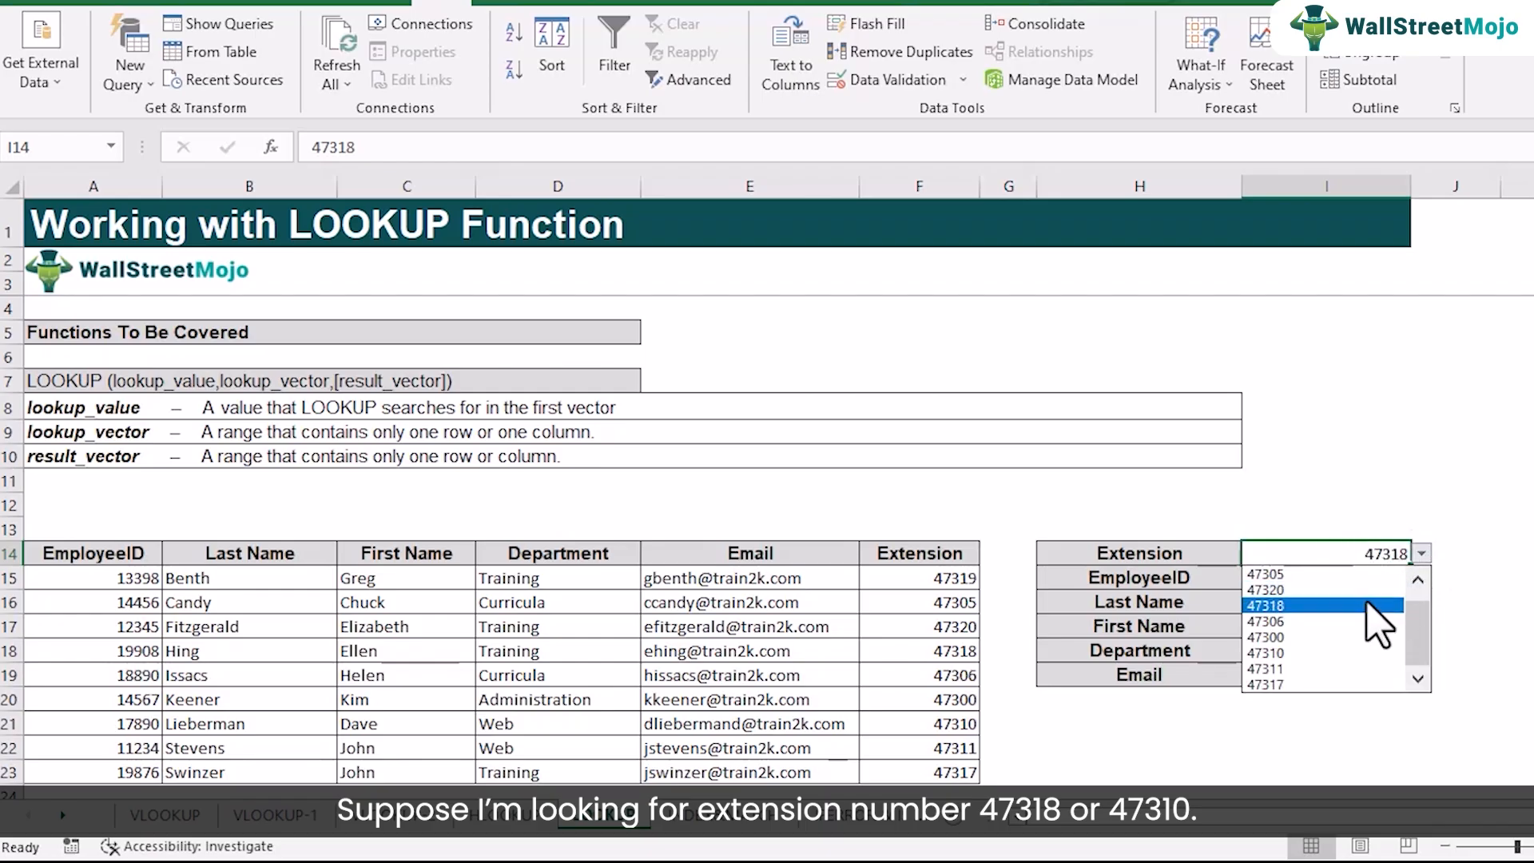
{"action": "left_click", "coordinate": [1331, 653]}
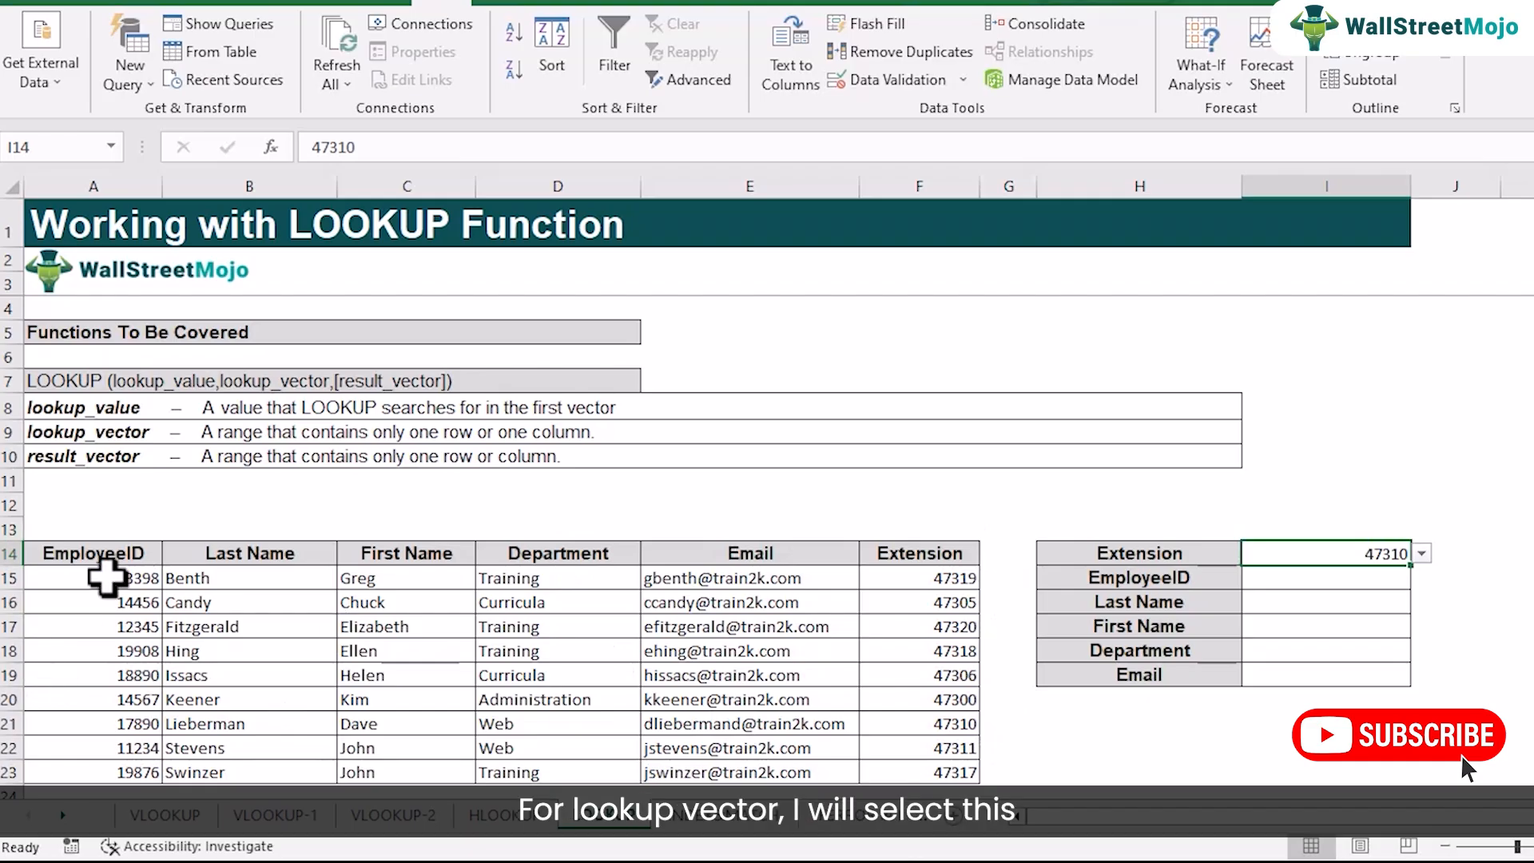
Start a LOOKUP formula in the EmployeeID cell I15 with lookup value $I$14 and absolute lookup vector $F$15:$F$23
{"action": "left_click_drag", "start_coordinate": [954, 549], "coordinate": [919, 791]}
{"action": "left_click_drag", "start_coordinate": [103, 584], "coordinate": [119, 769]}
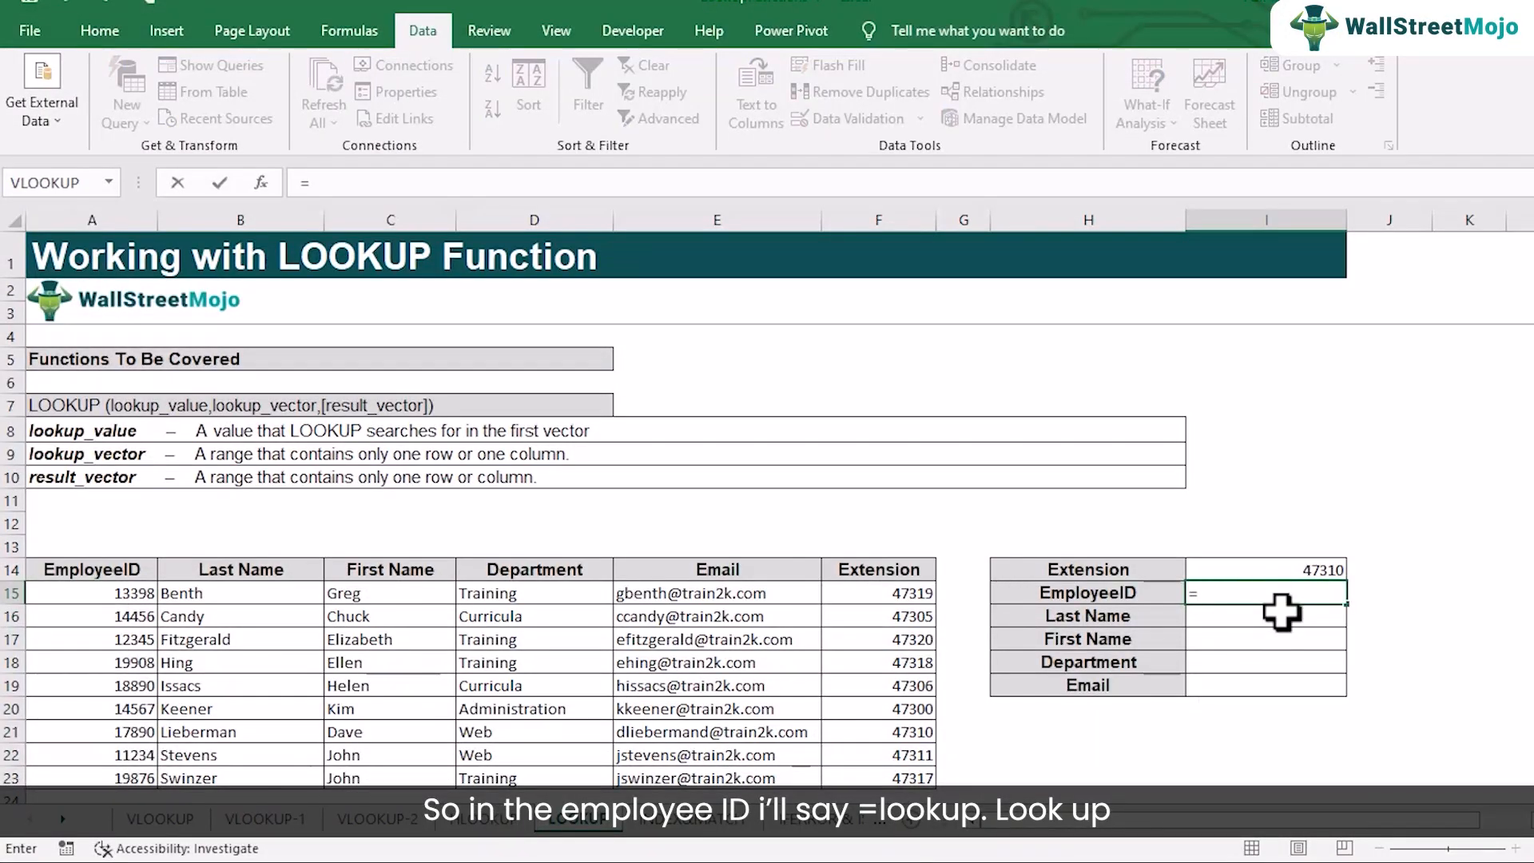
{"action": "type", "text": "loo"}
{"action": "key", "text": "Tab"}
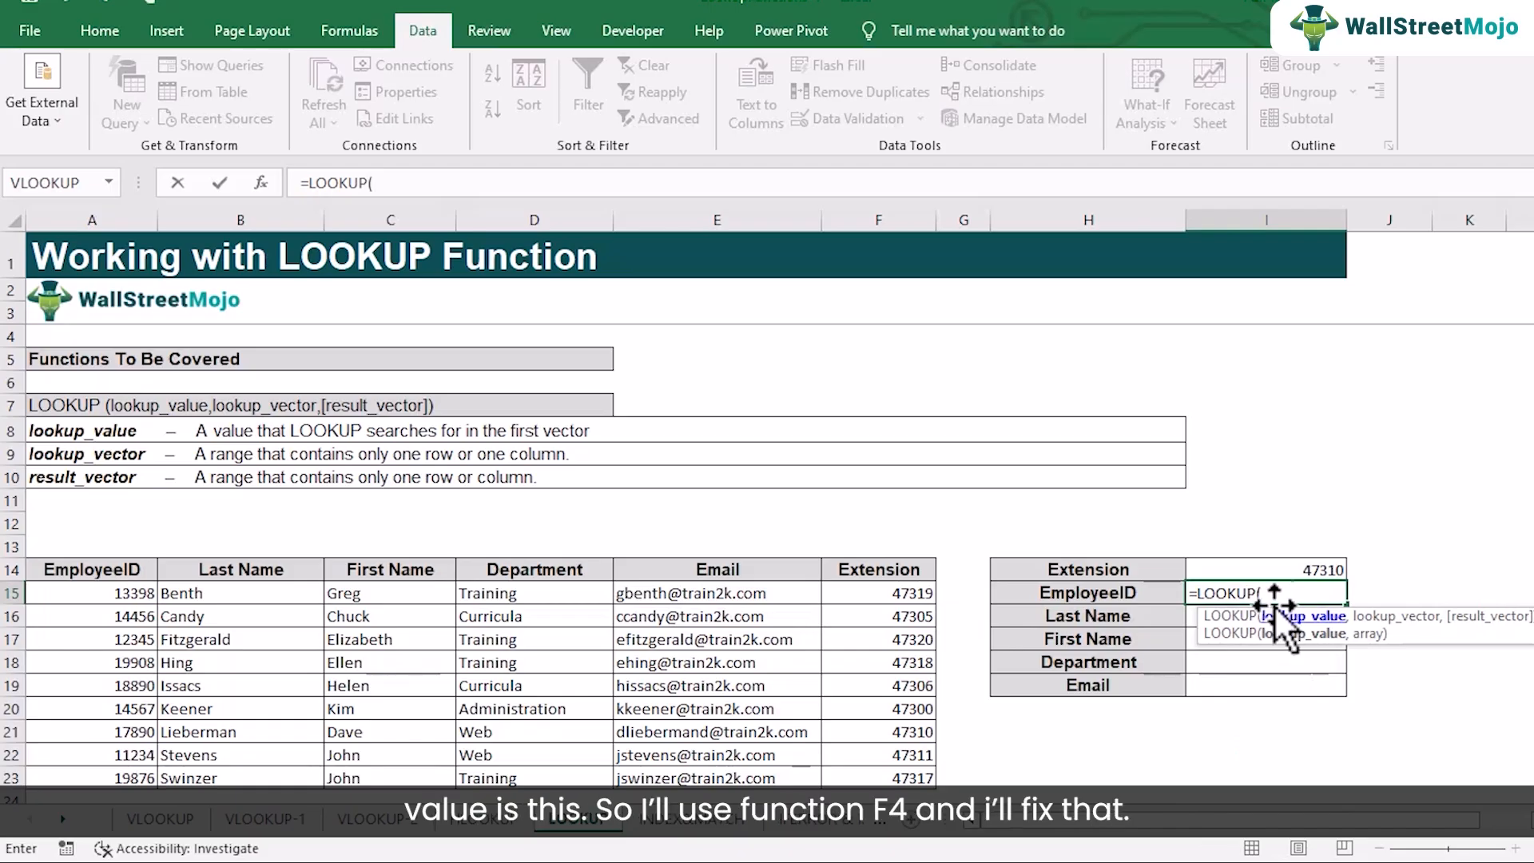
{"action": "left_click", "coordinate": [1250, 572]}
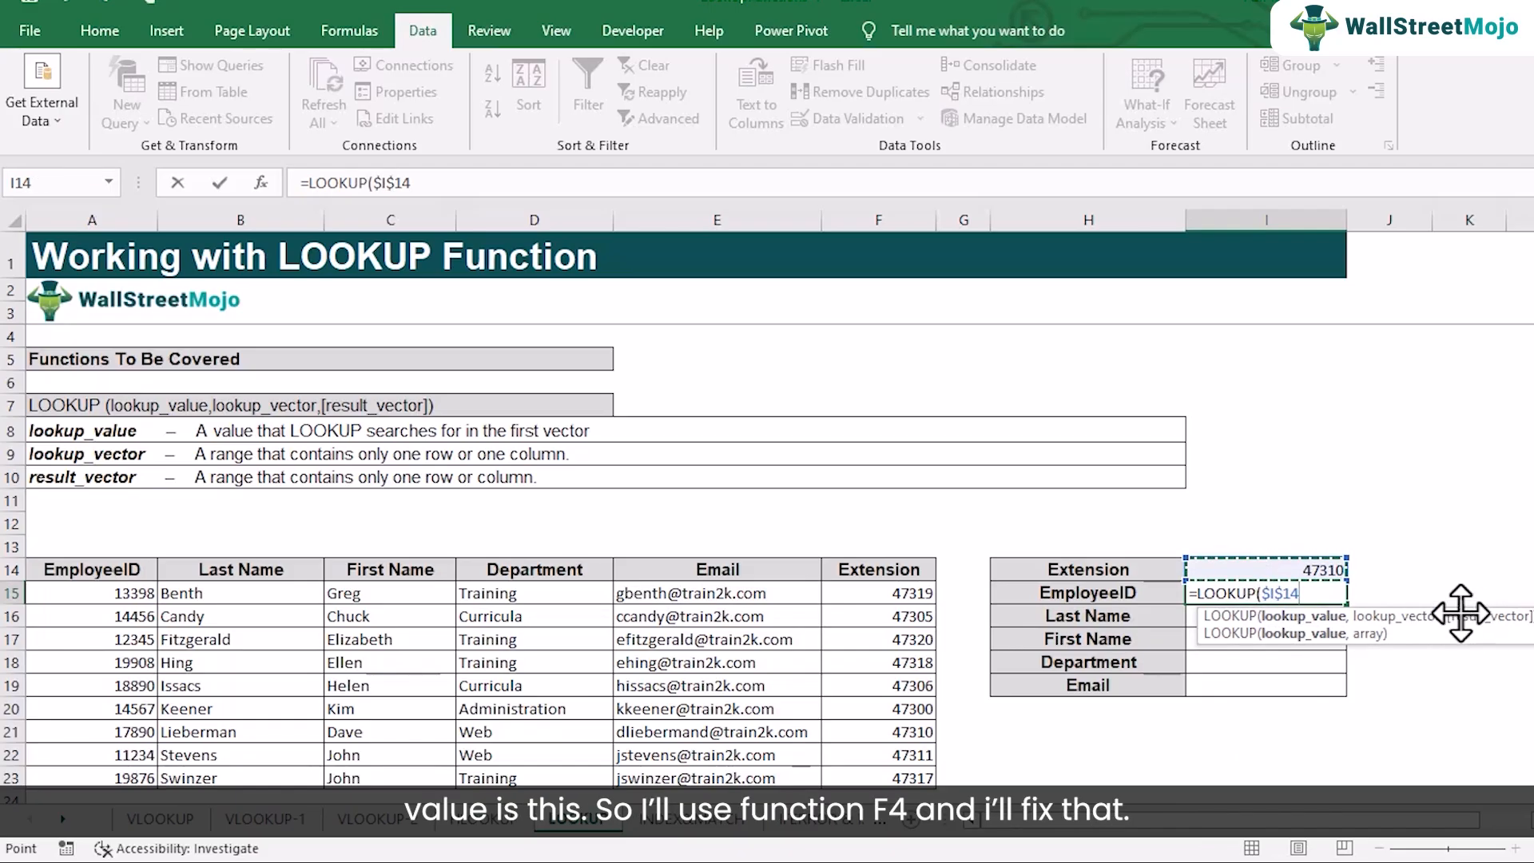
{"action": "type", "text": ","}
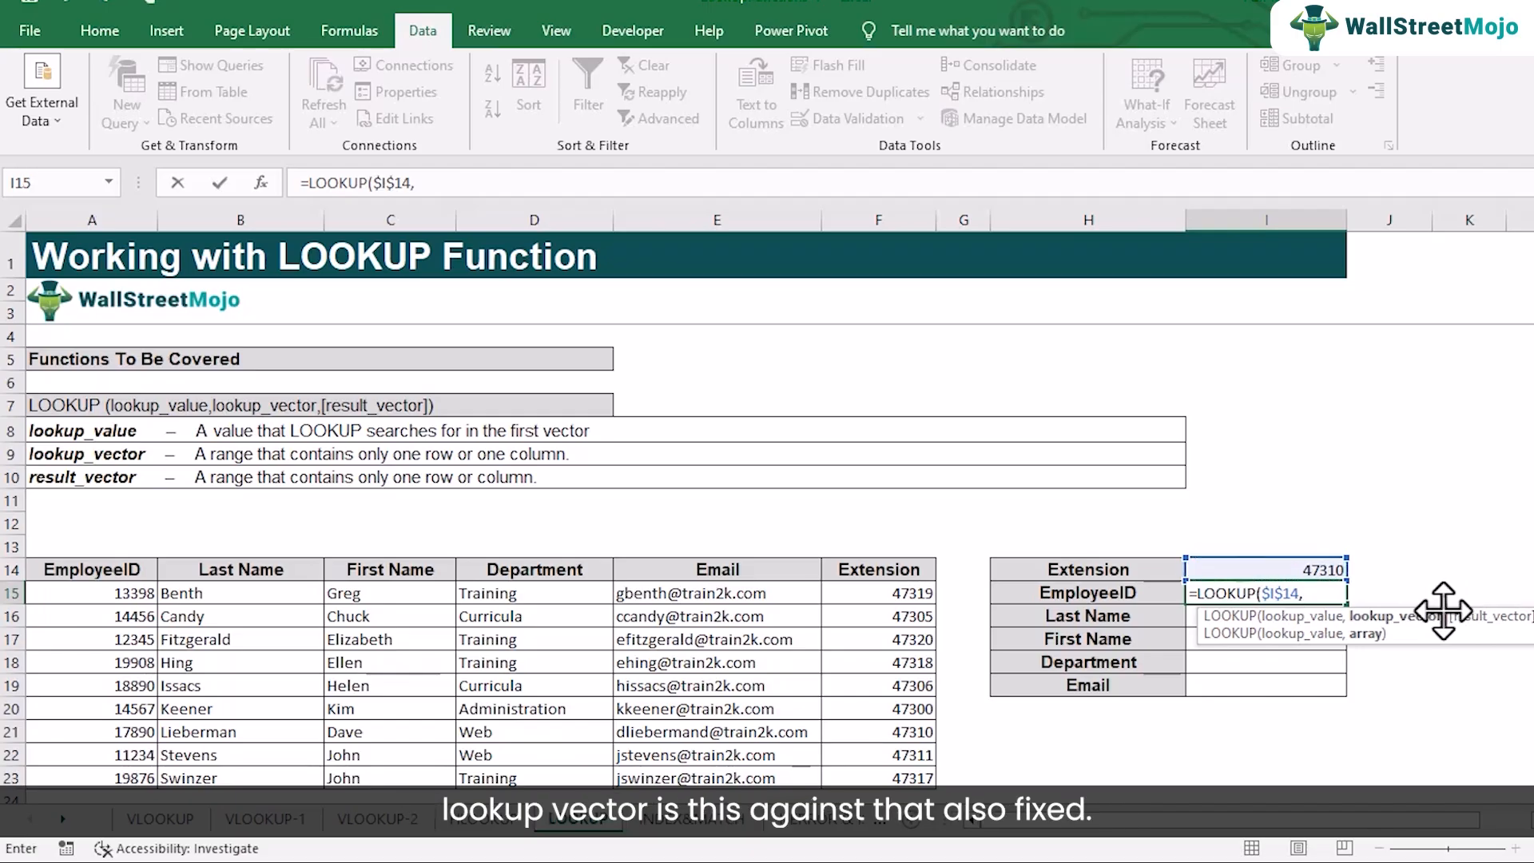
{"action": "left_click_drag", "start_coordinate": [889, 593], "coordinate": [907, 775]}
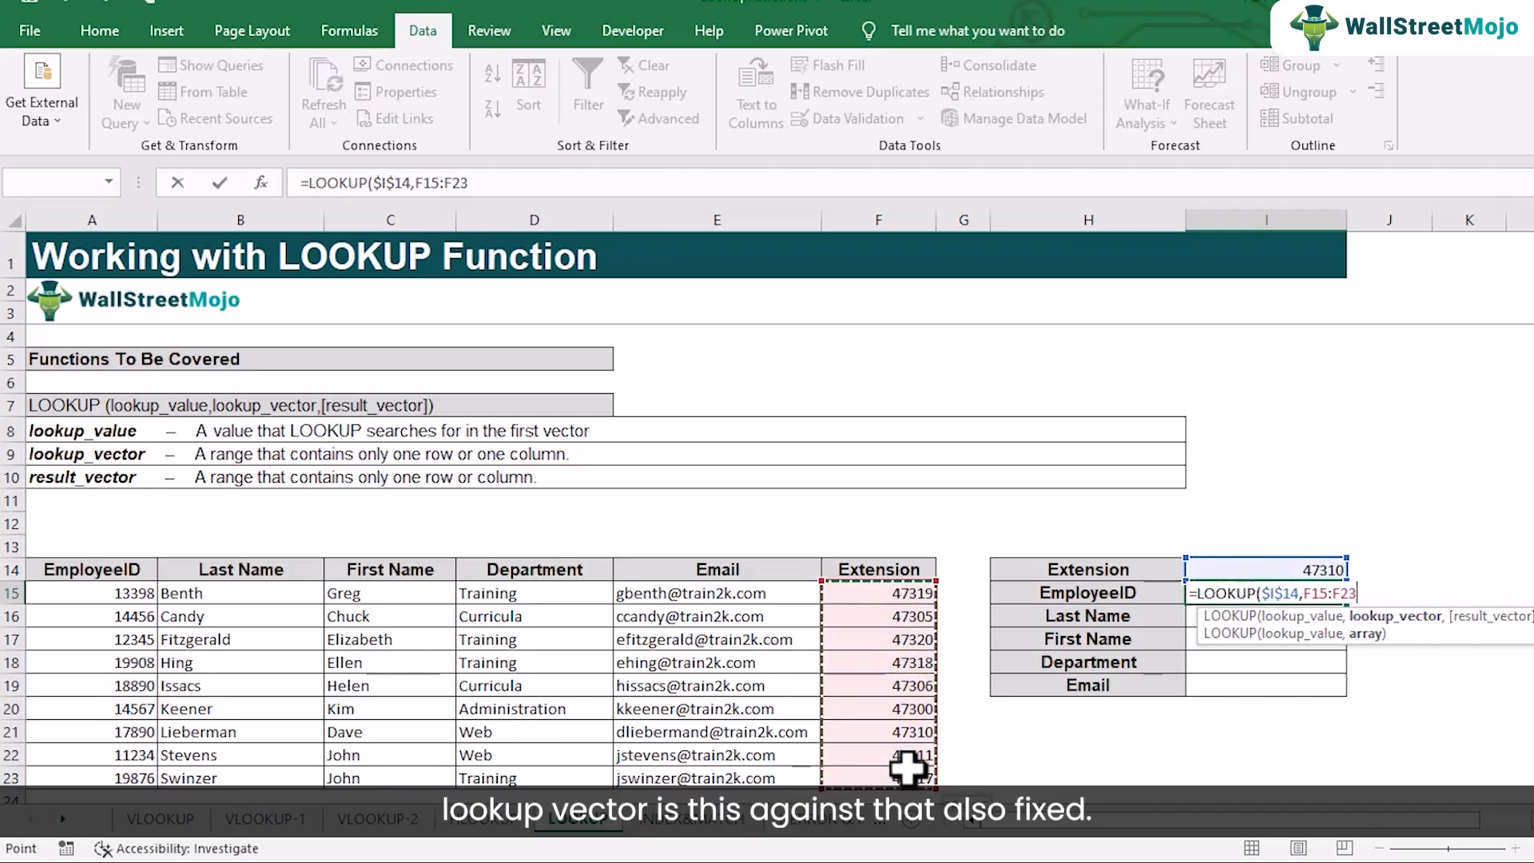
{"action": "key", "text": "F2"}
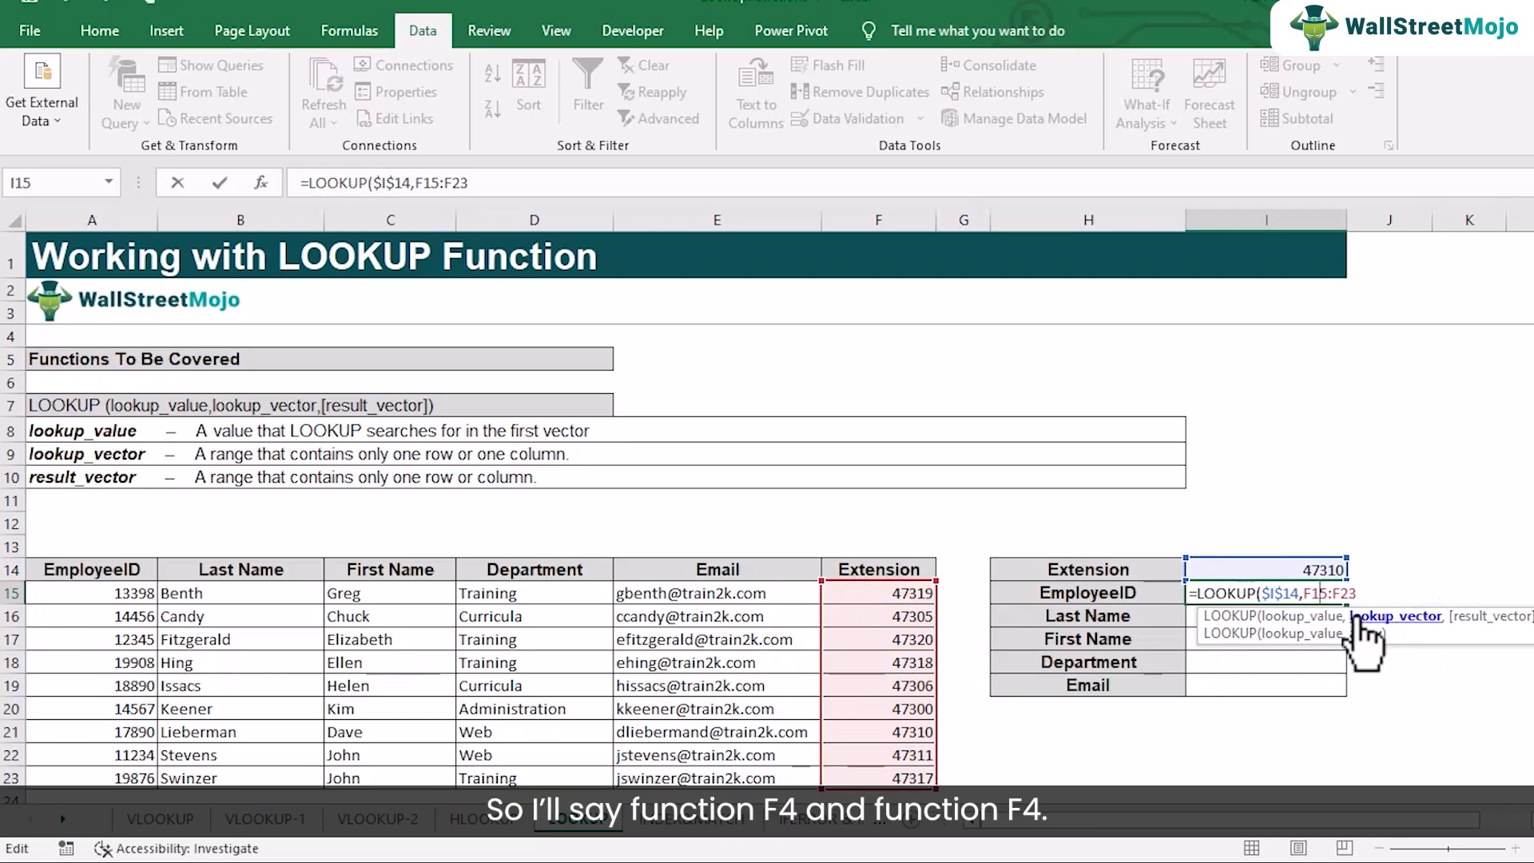
{"action": "key", "text": "F4"}
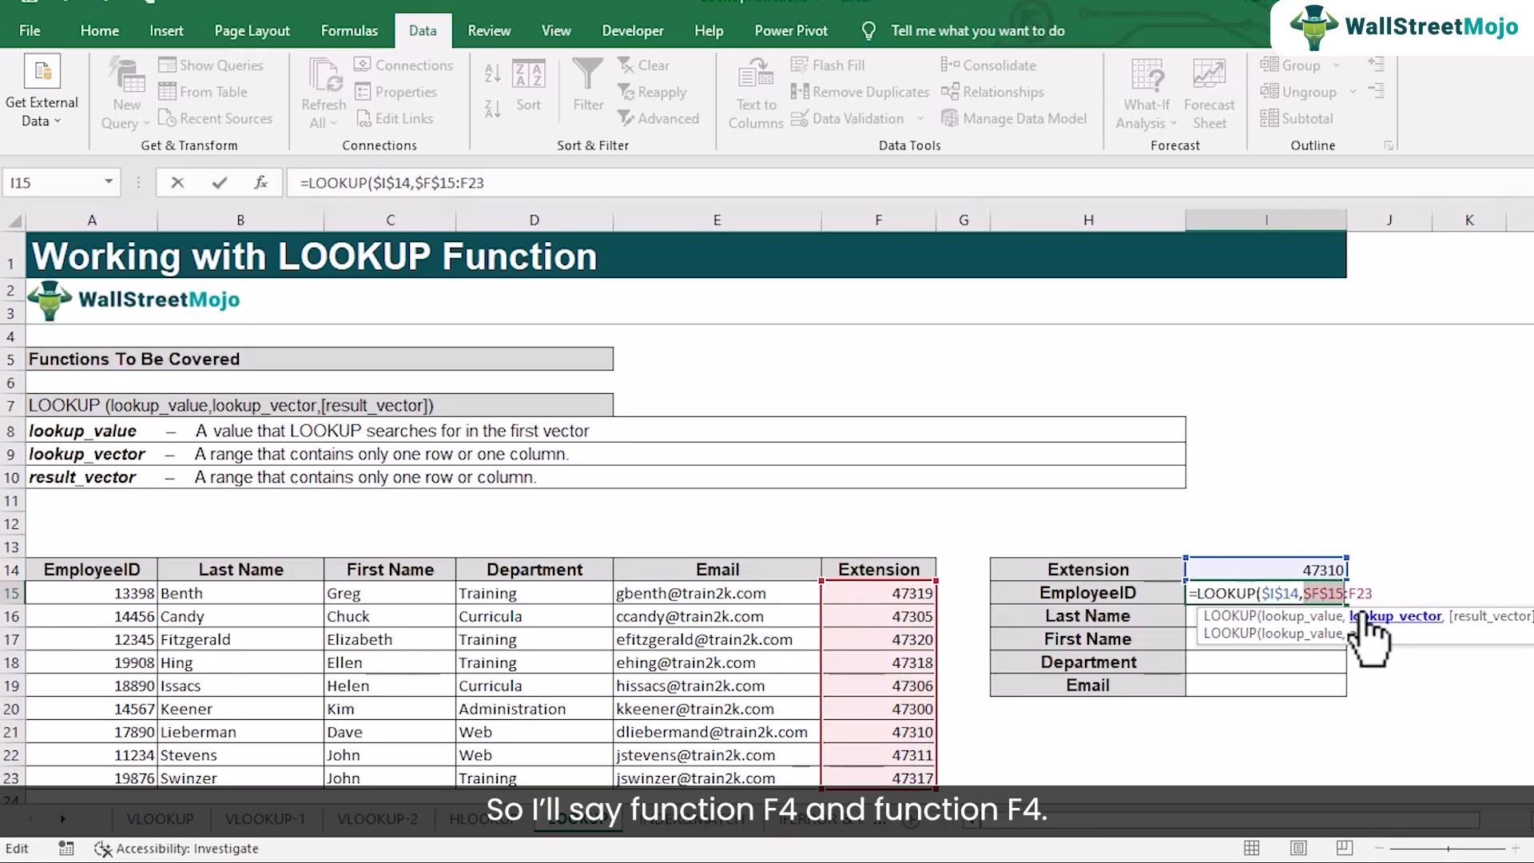
{"action": "key", "text": "F4"}
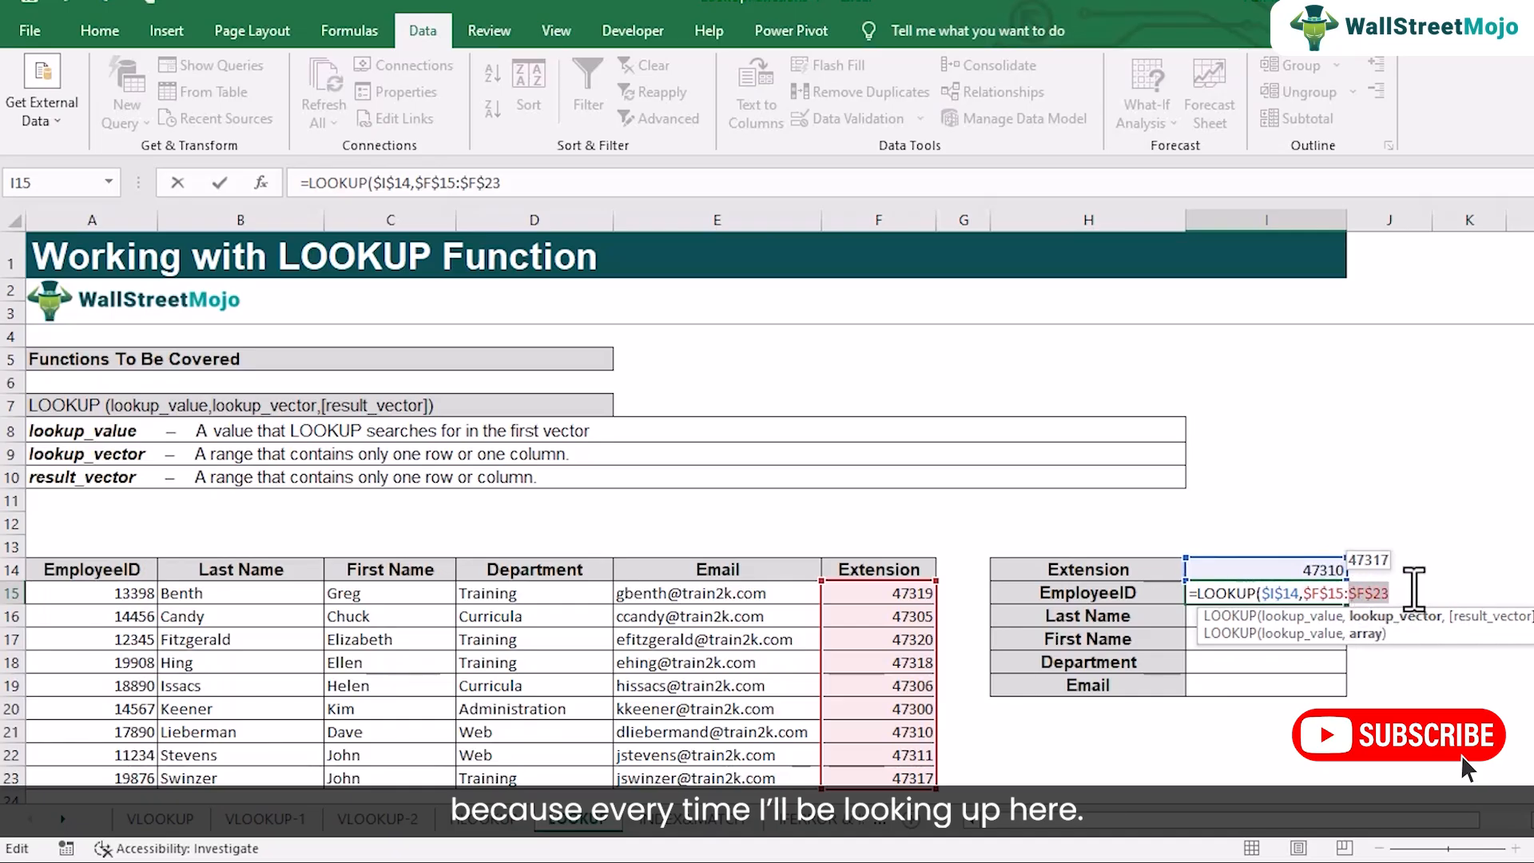
Complete the I15 formula with result vector A15:A23 and check it against the matching record in row 21
{"action": "type", "text": ","}
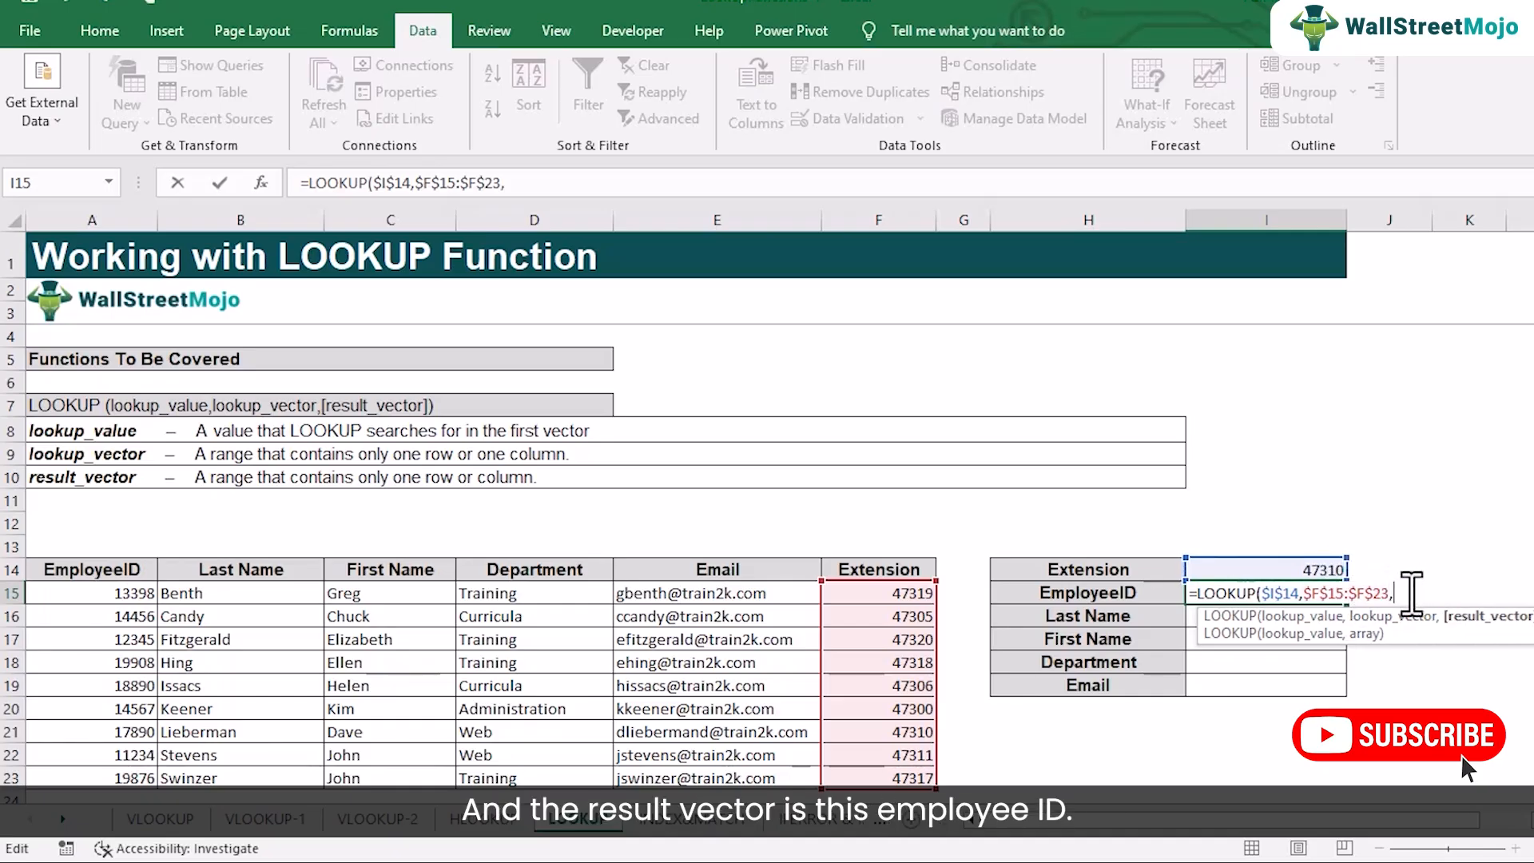
{"action": "left_click_drag", "start_coordinate": [132, 599], "coordinate": [146, 763]}
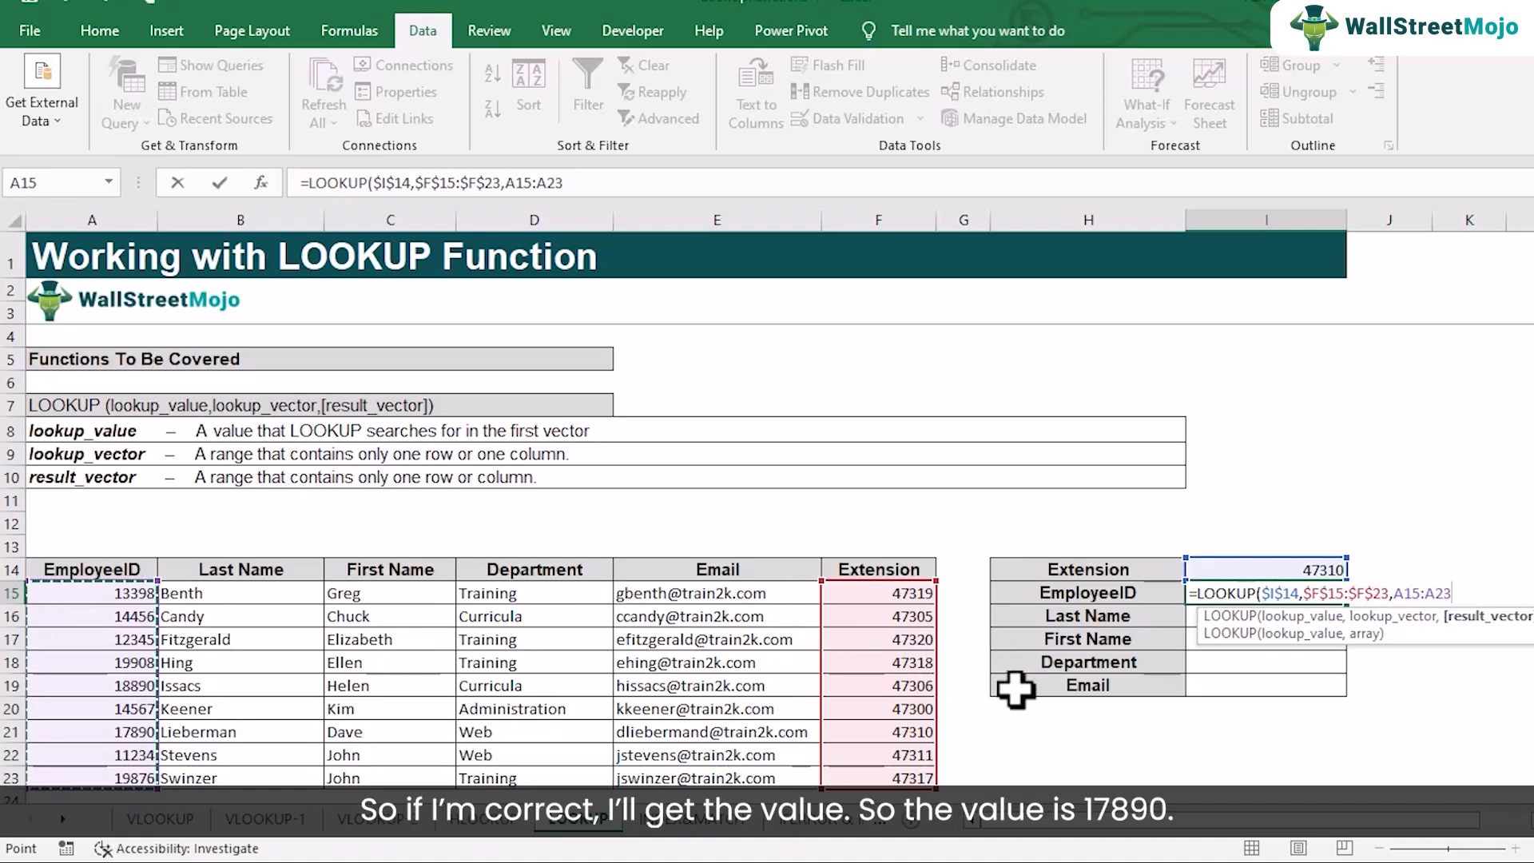
{"action": "type", "text": ")"}
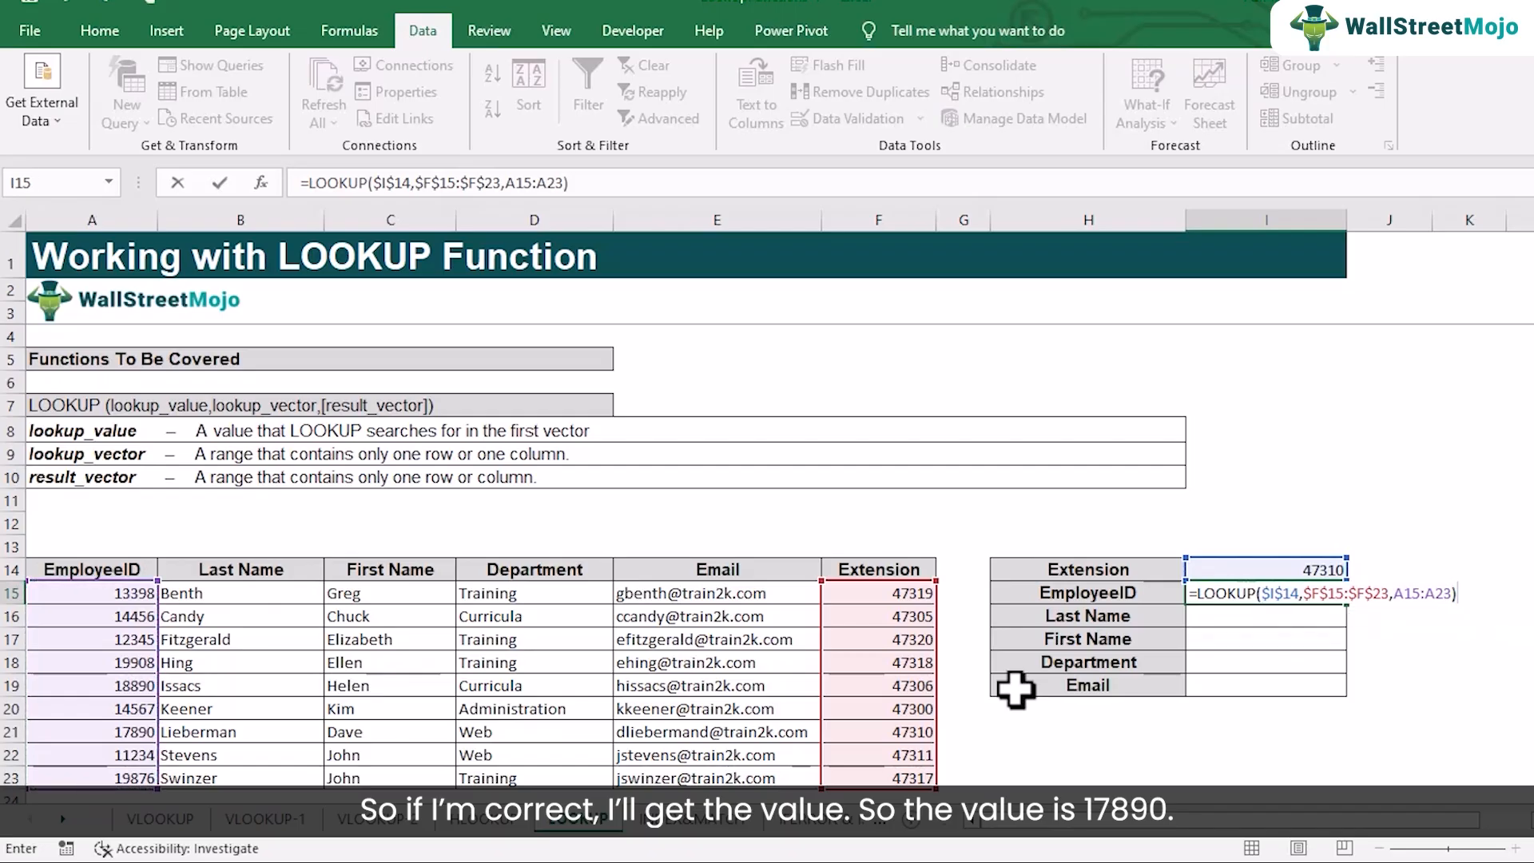
{"action": "key", "text": "Return"}
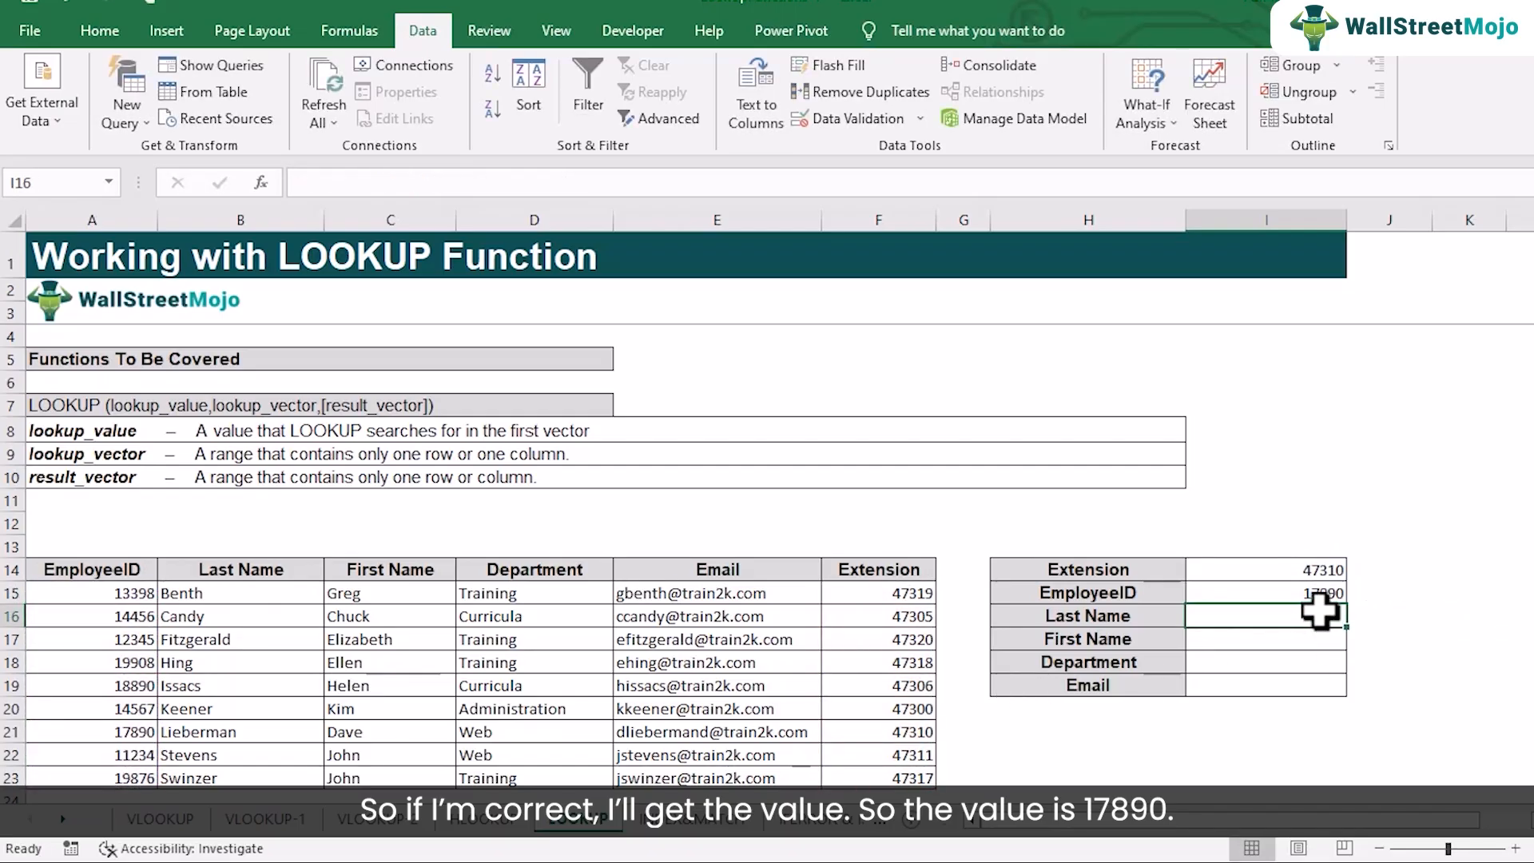
{"action": "left_click", "coordinate": [904, 733]}
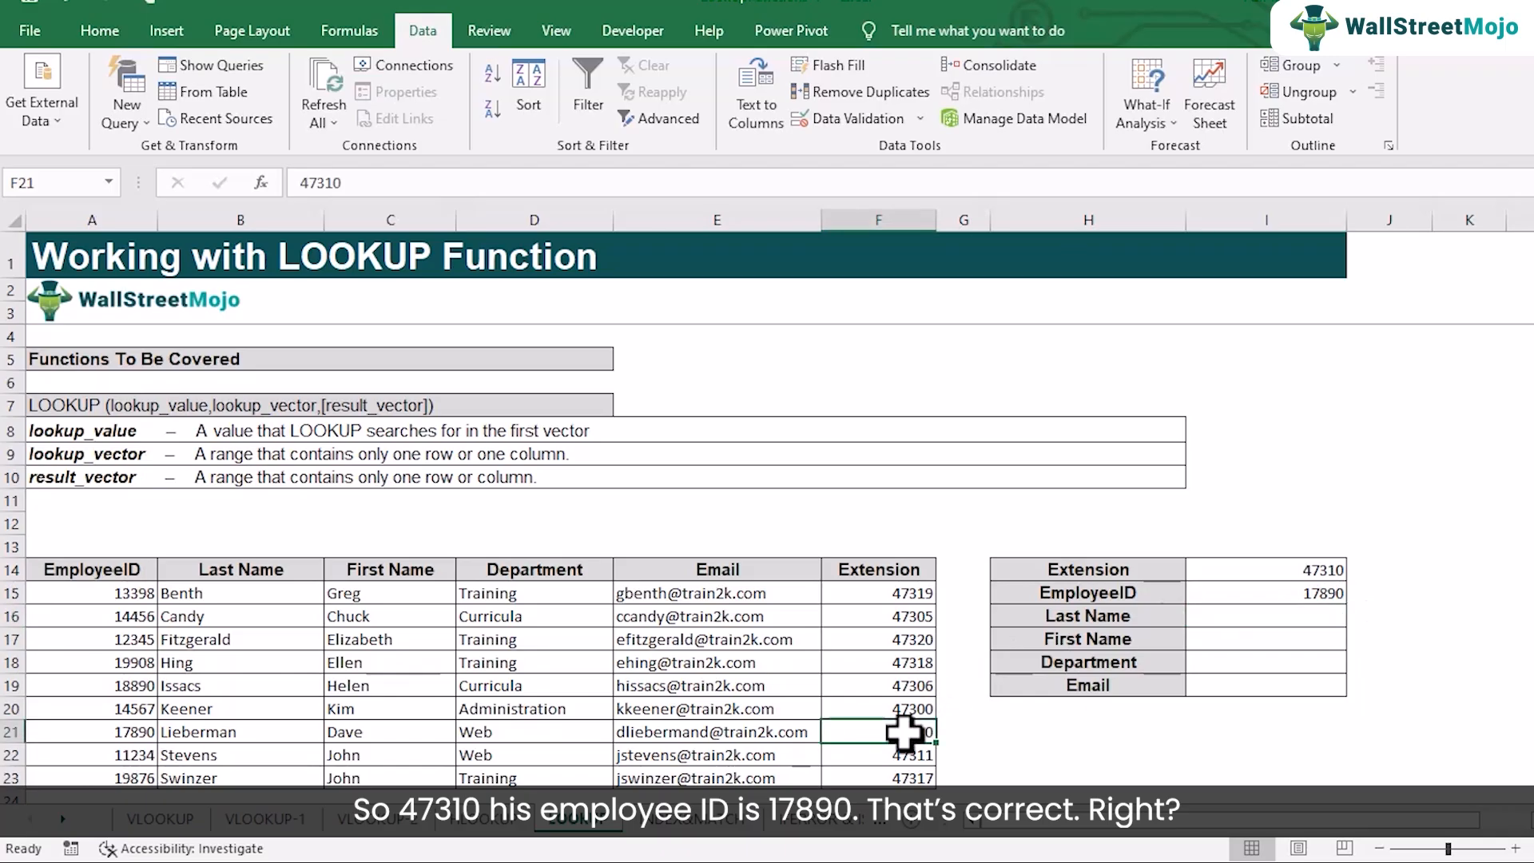
{"action": "left_click", "coordinate": [121, 733]}
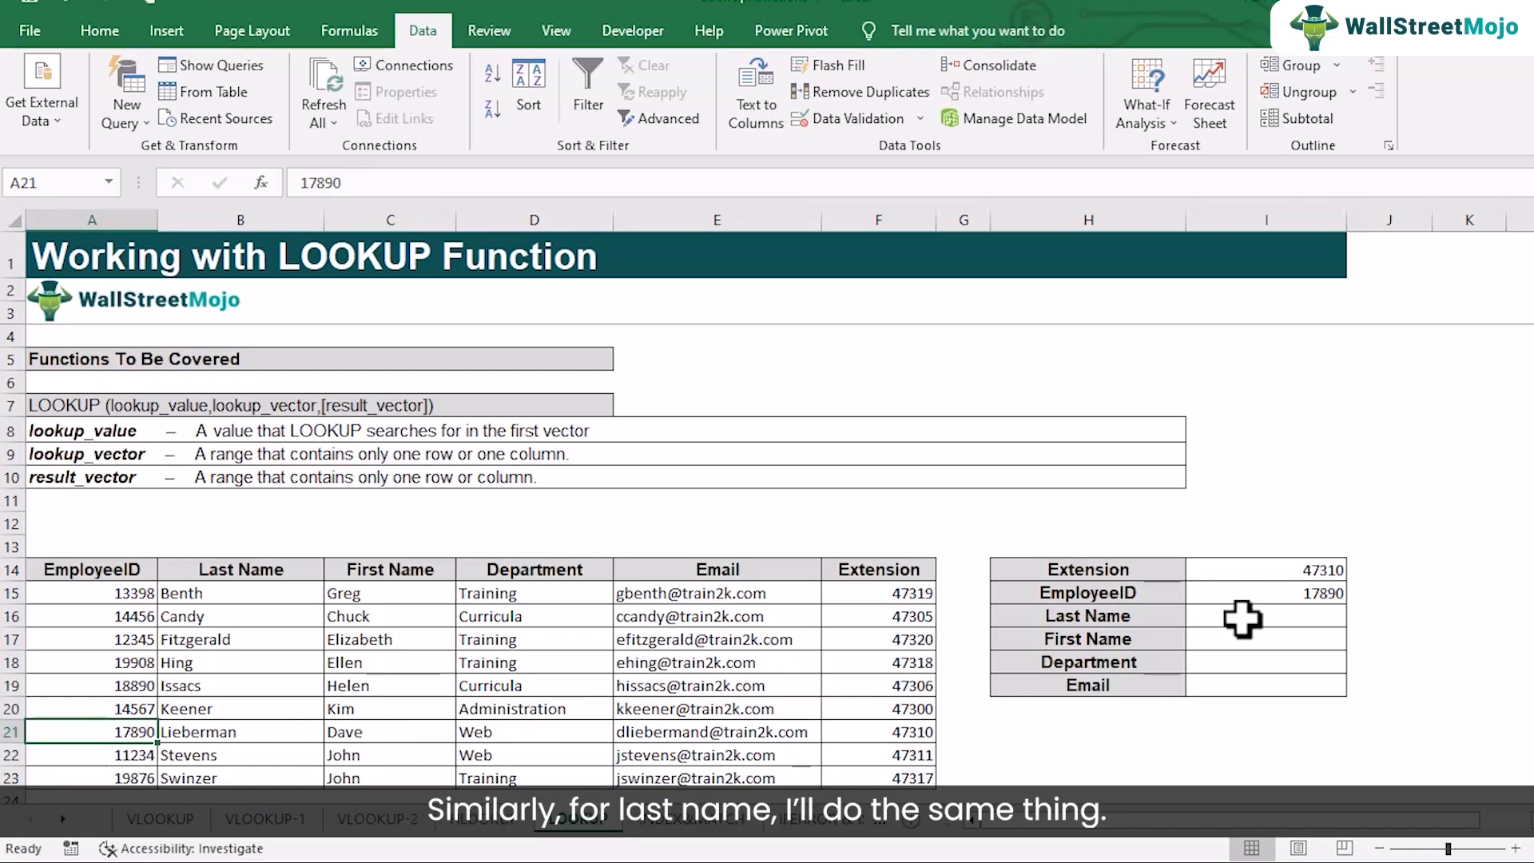
{"action": "left_click", "coordinate": [1260, 593]}
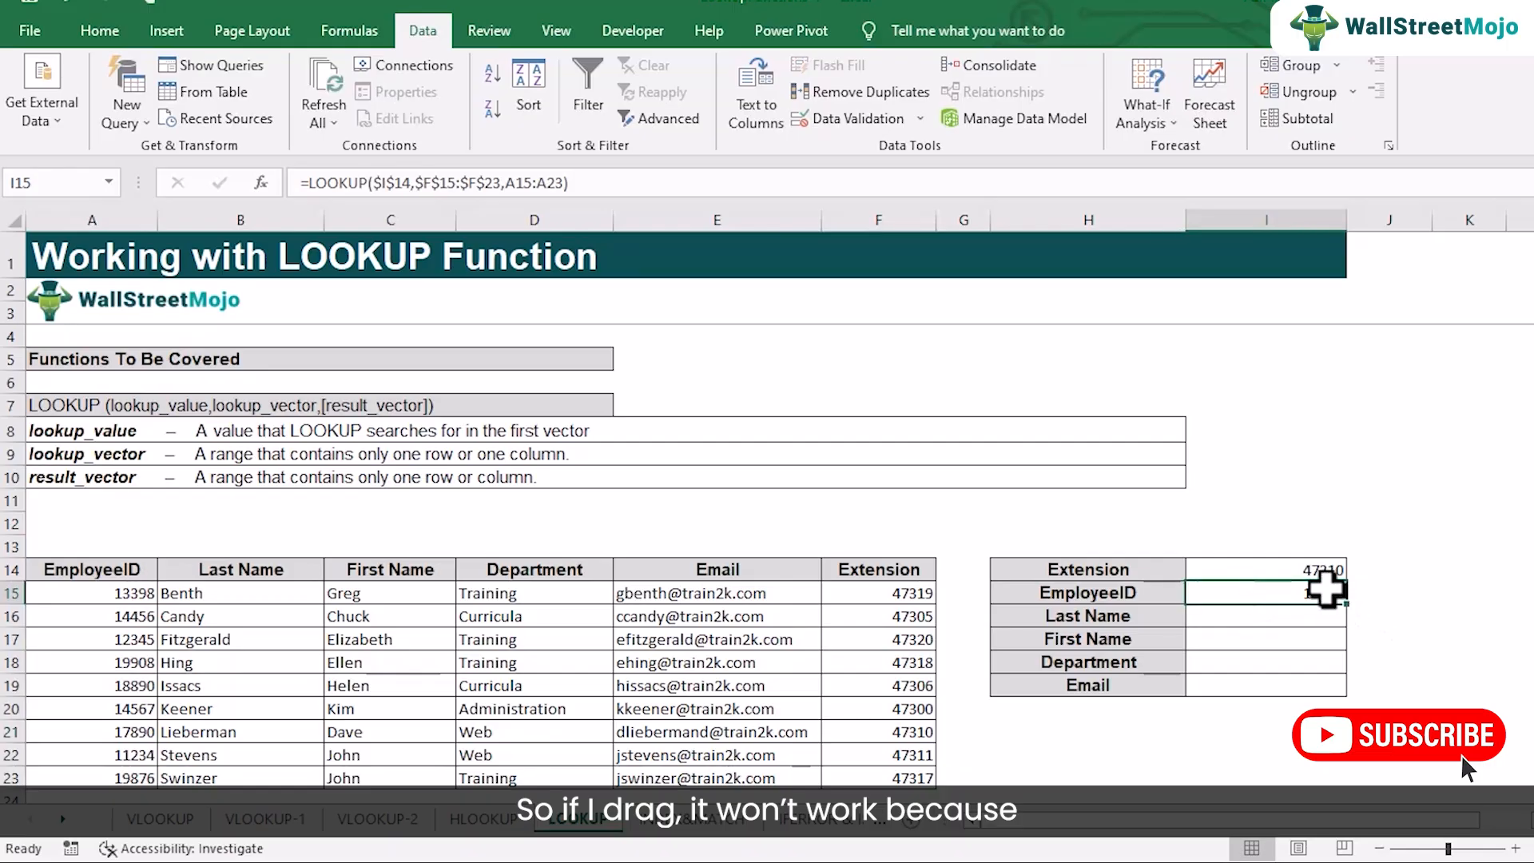
{"action": "left_click_drag", "start_coordinate": [1350, 608], "coordinate": [1310, 607]}
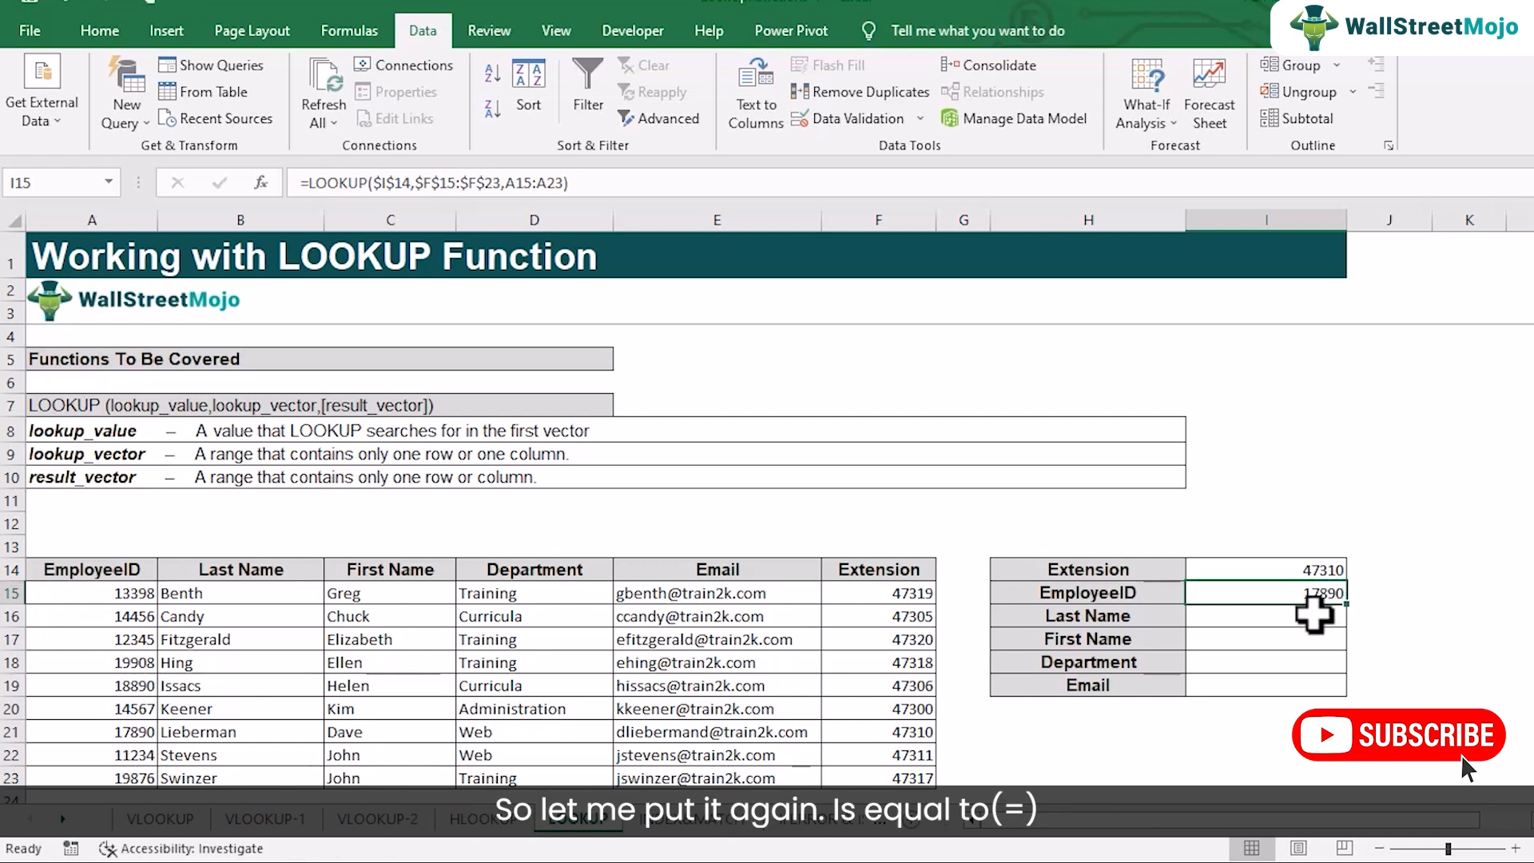
{"action": "left_click", "coordinate": [1308, 618]}
{"action": "type", "text": "="}
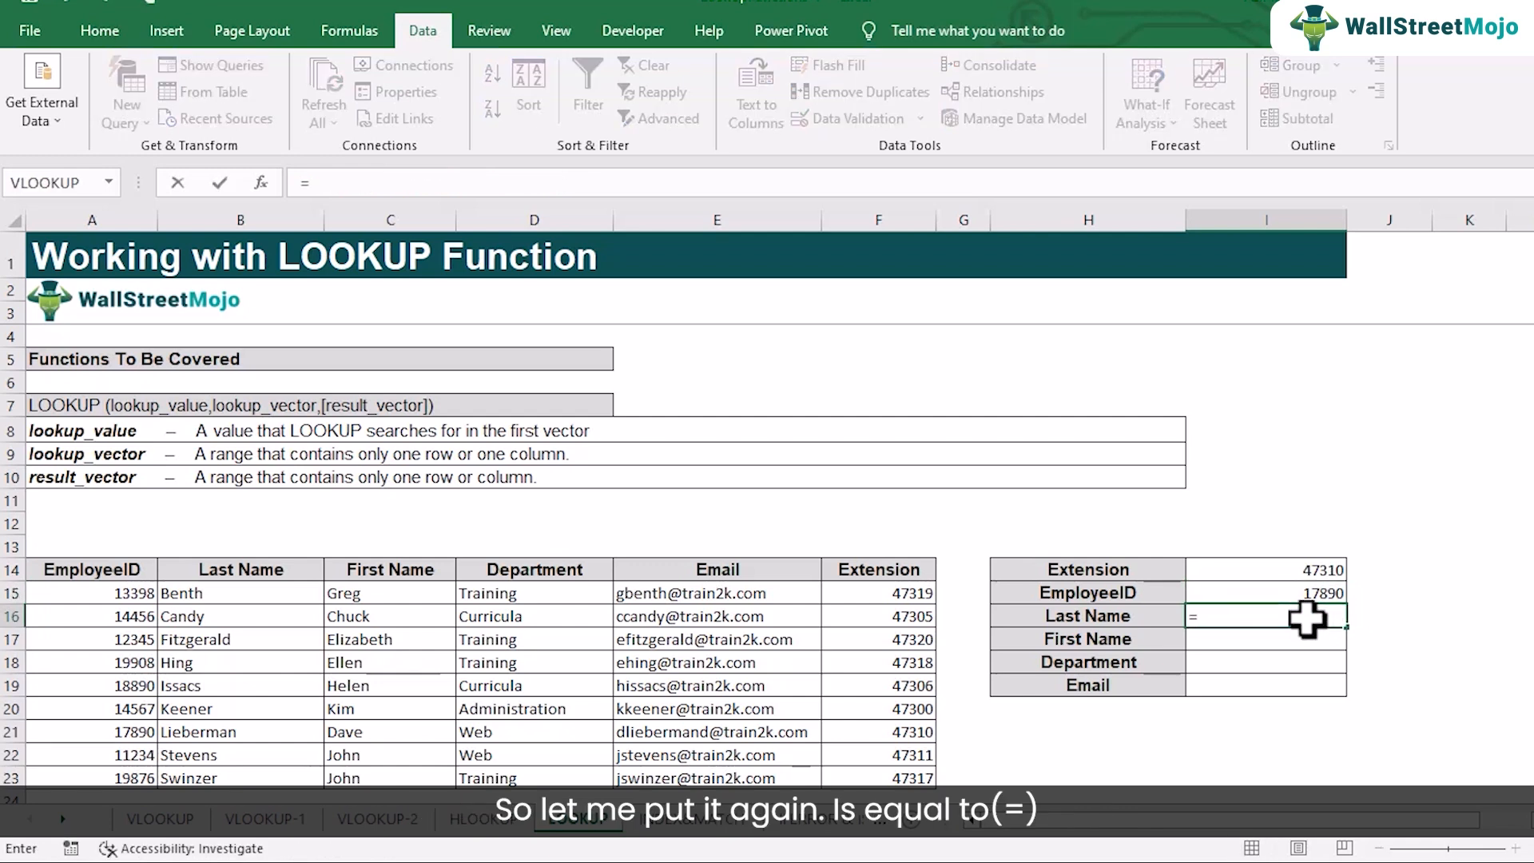
{"action": "type", "text": "look"}
{"action": "key", "text": "Tab"}
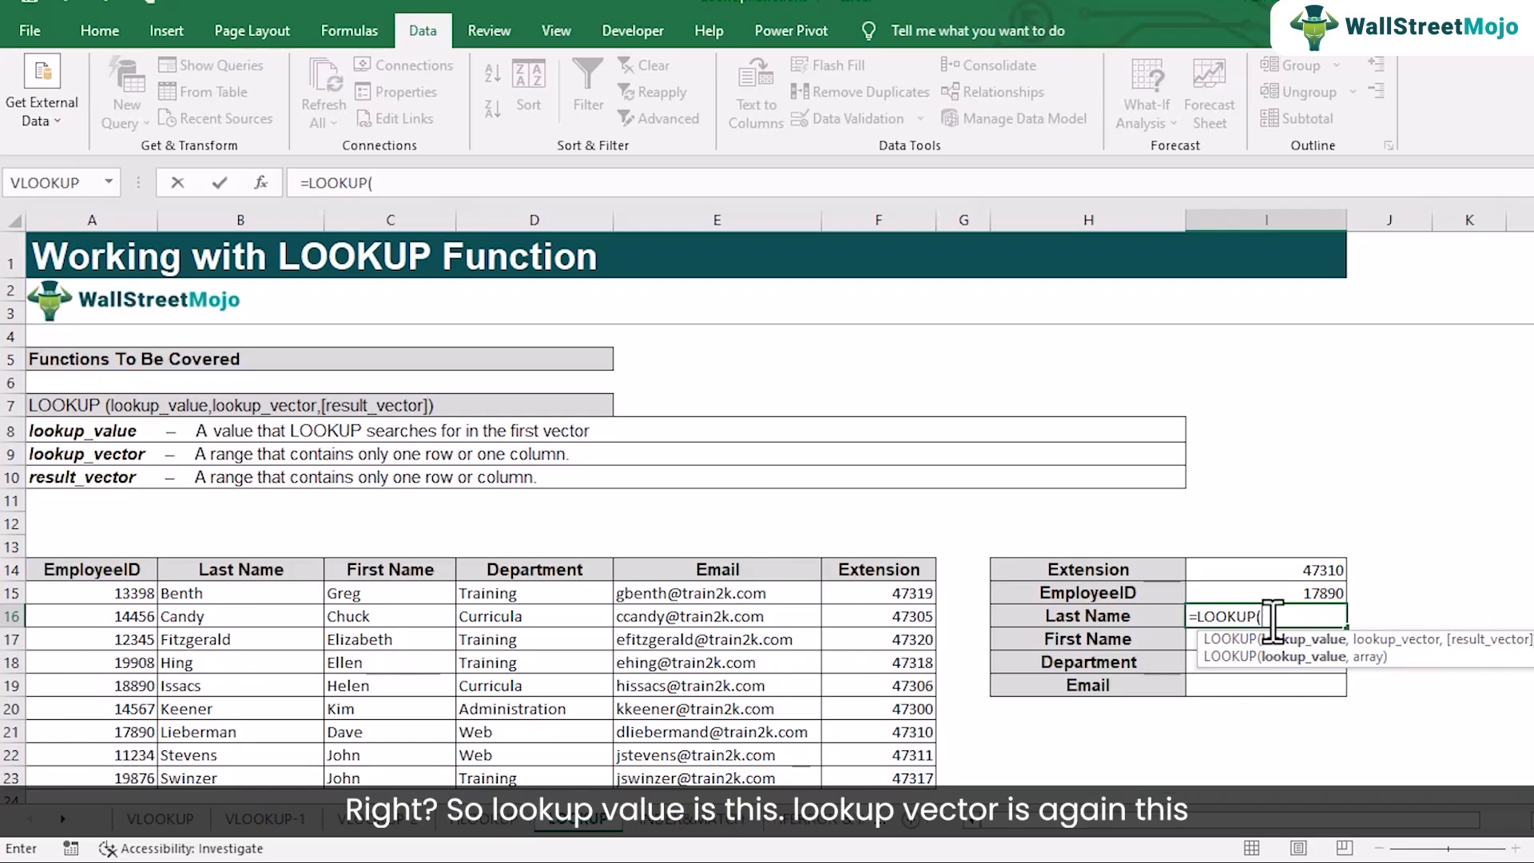
{"action": "left_click", "coordinate": [1282, 570]}
{"action": "type", "text": ","}
{"action": "left_click_drag", "start_coordinate": [899, 595], "coordinate": [871, 769]}
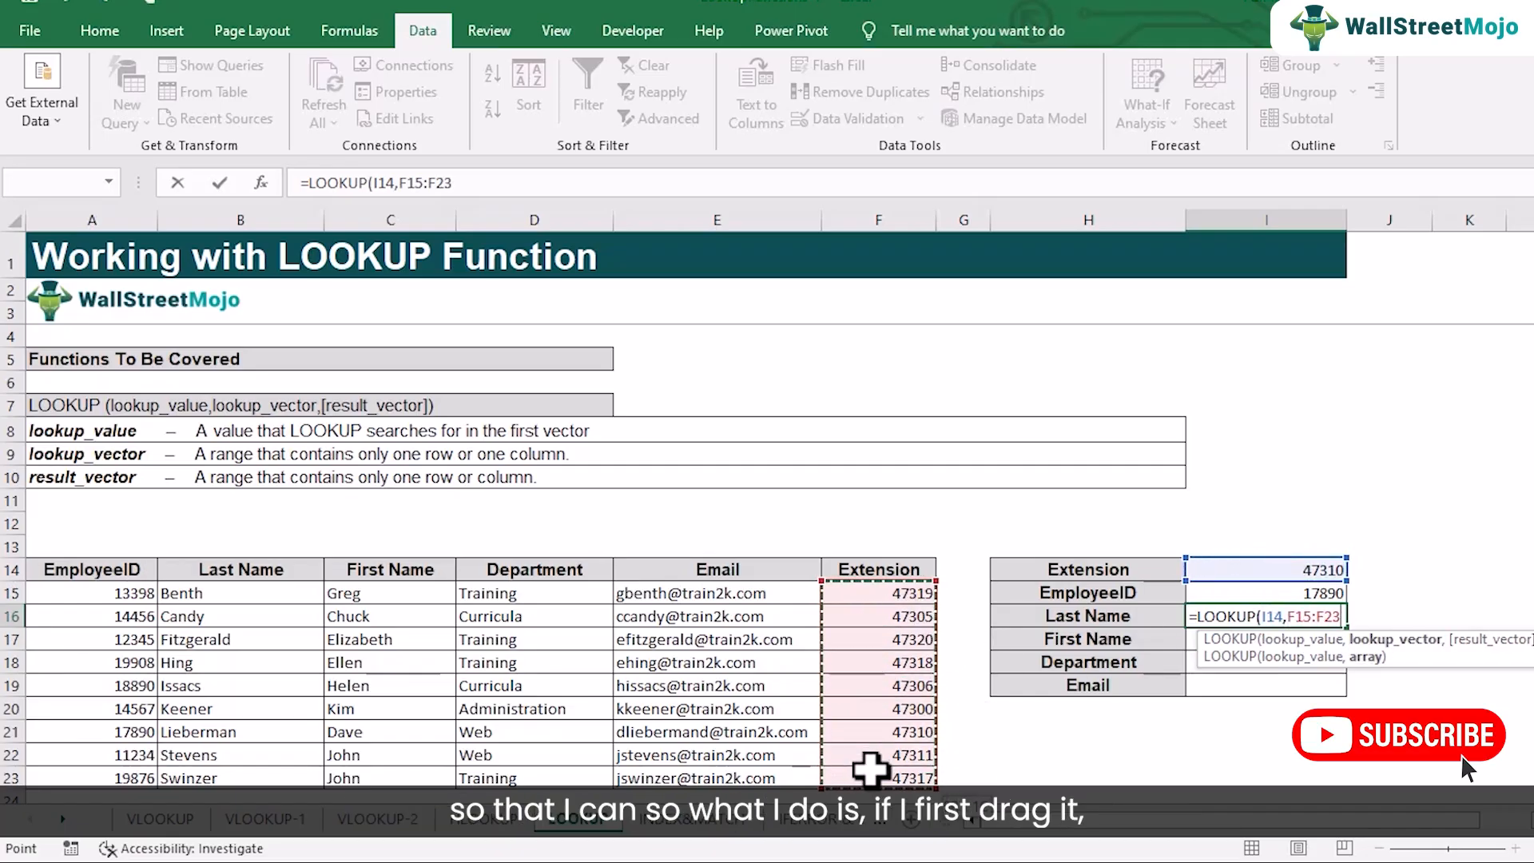
{"action": "key", "text": "BackSpace"}
{"action": "key", "text": "BackSpace"}
{"action": "key", "text": "BackSpace"}
{"action": "key", "text": "BackSpace"}
{"action": "key", "text": "BackSpace"}
{"action": "key", "text": "BackSpace"}
{"action": "key", "text": "BackSpace"}
{"action": "key", "text": "BackSpace"}
{"action": "key", "text": "BackSpace"}
{"action": "key", "text": "BackSpace"}
{"action": "key", "text": "BackSpace"}
{"action": "key", "text": "BackSpace"}
{"action": "key", "text": "BackSpace"}
{"action": "key", "text": "BackSpace"}
{"action": "key", "text": "BackSpace"}
{"action": "key", "text": "BackSpace"}
{"action": "key", "text": "BackSpace"}
{"action": "key", "text": "BackSpace"}
{"action": "key", "text": "BackSpace"}
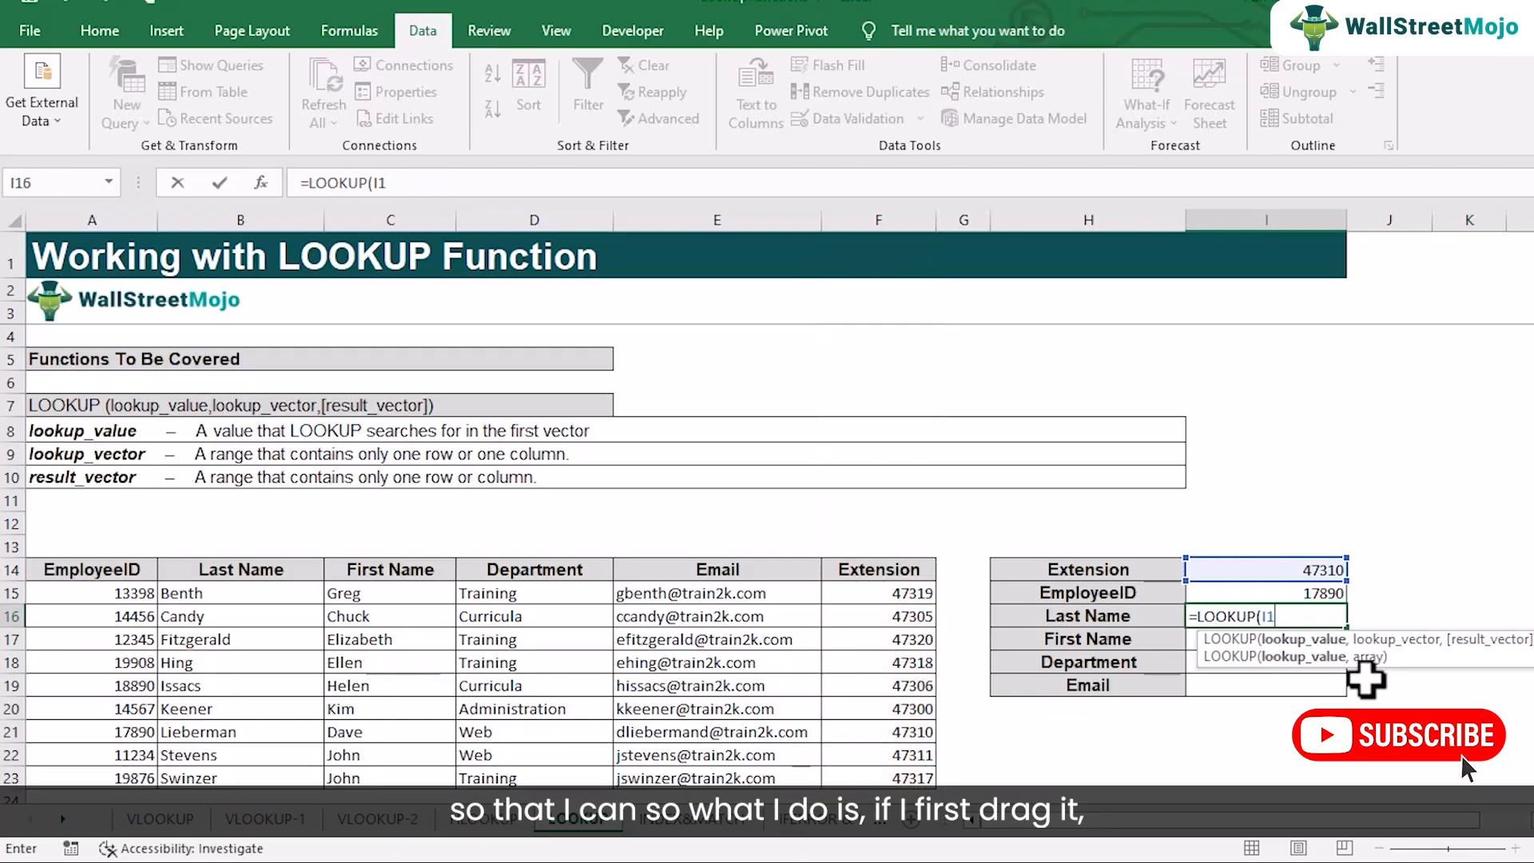
Copy the EmployeeID LOOKUP formula from I15 down through the Email cell I19
{"action": "left_click", "coordinate": [1327, 595]}
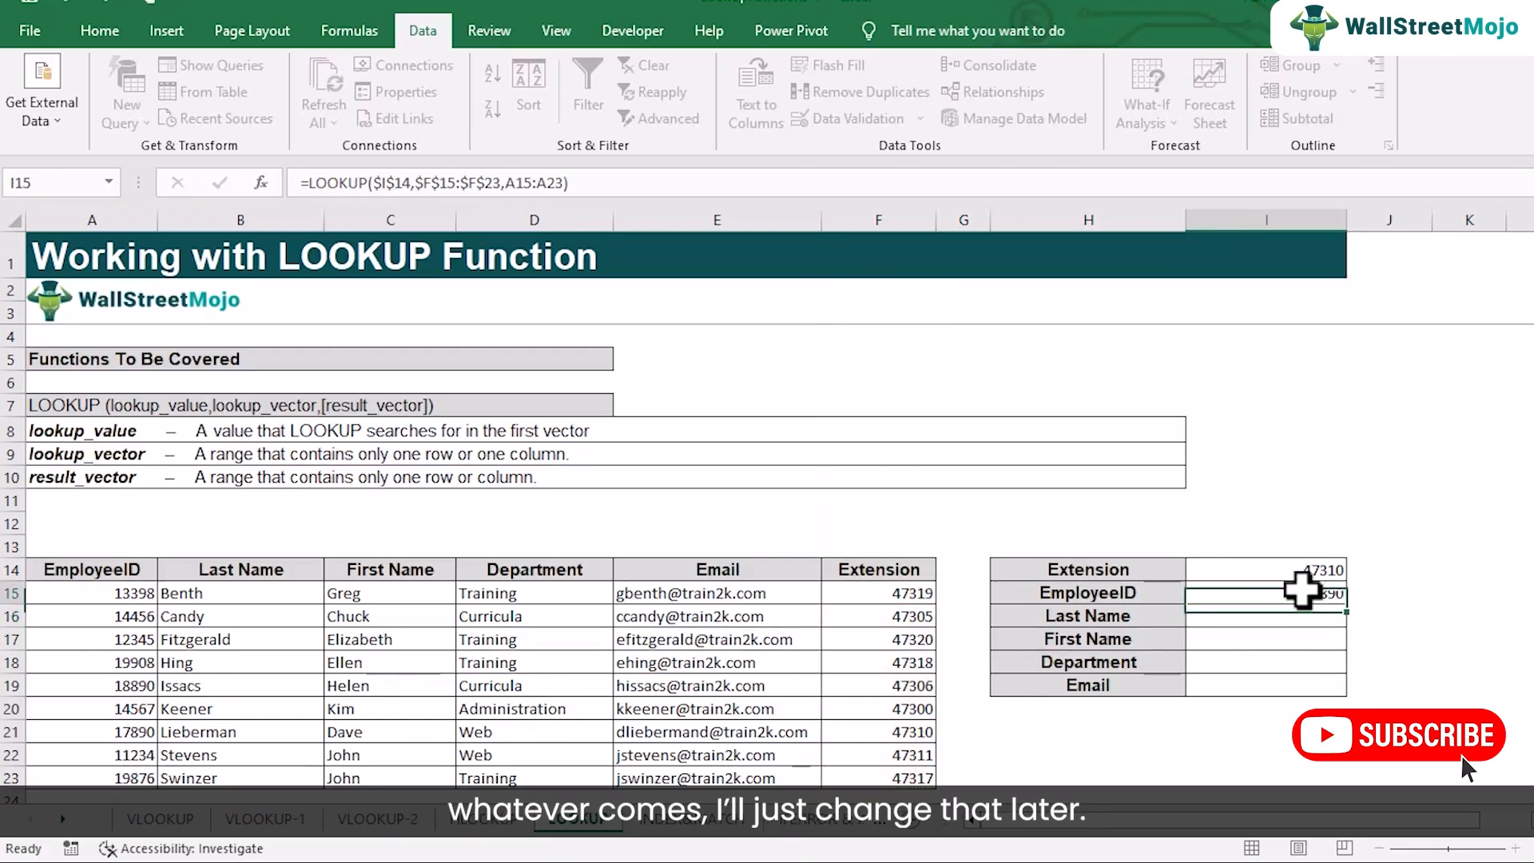
{"action": "left_click_drag", "start_coordinate": [1346, 604], "coordinate": [1348, 694]}
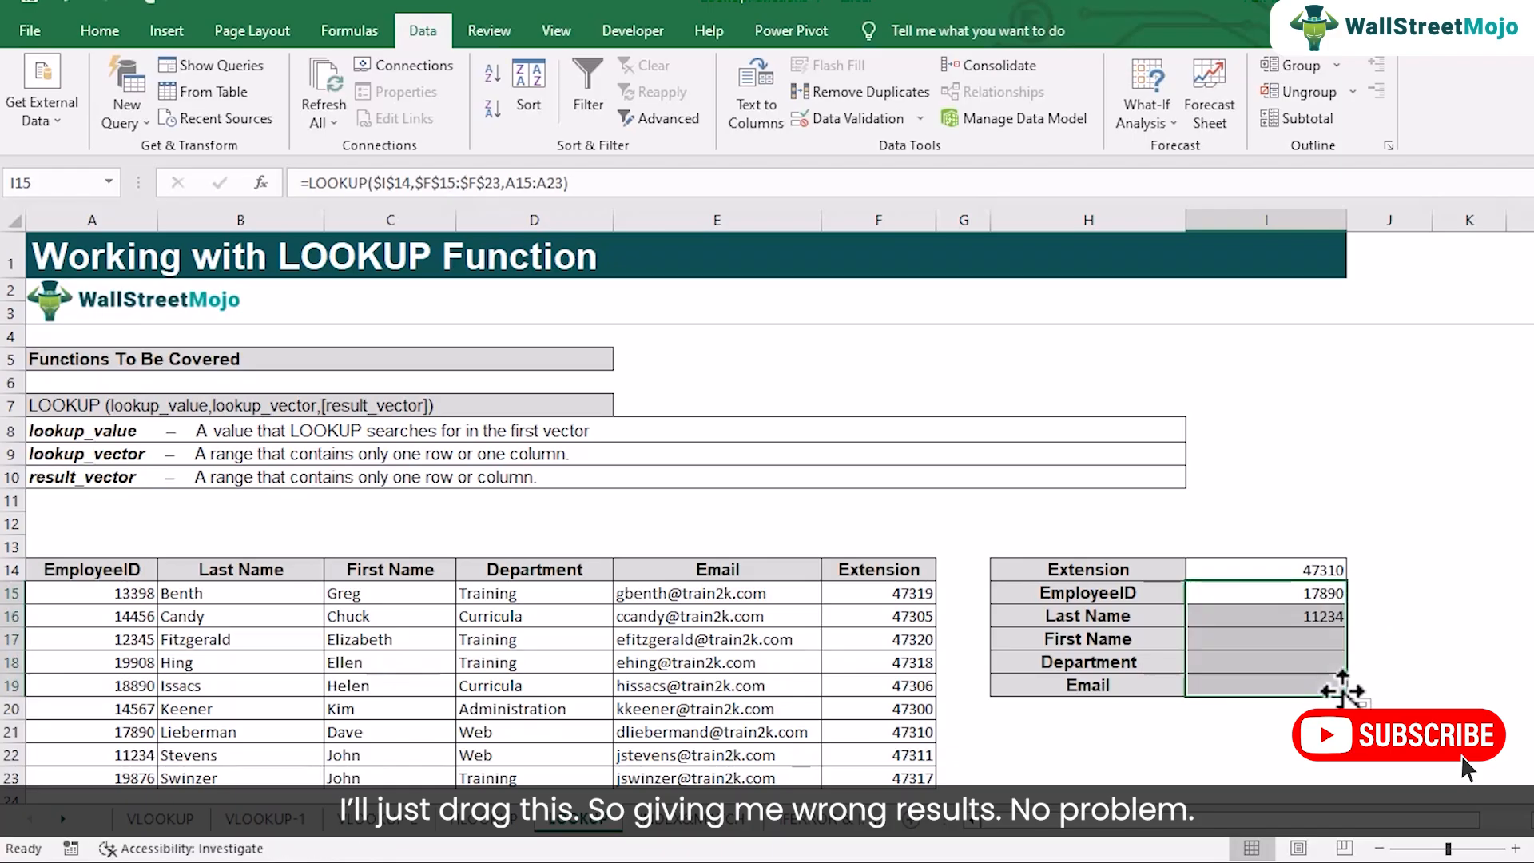
Replace the result vector in the Last Name formula in I16 with B15:B23 and check the result against B21
{"action": "double_click", "coordinate": [1295, 617]}
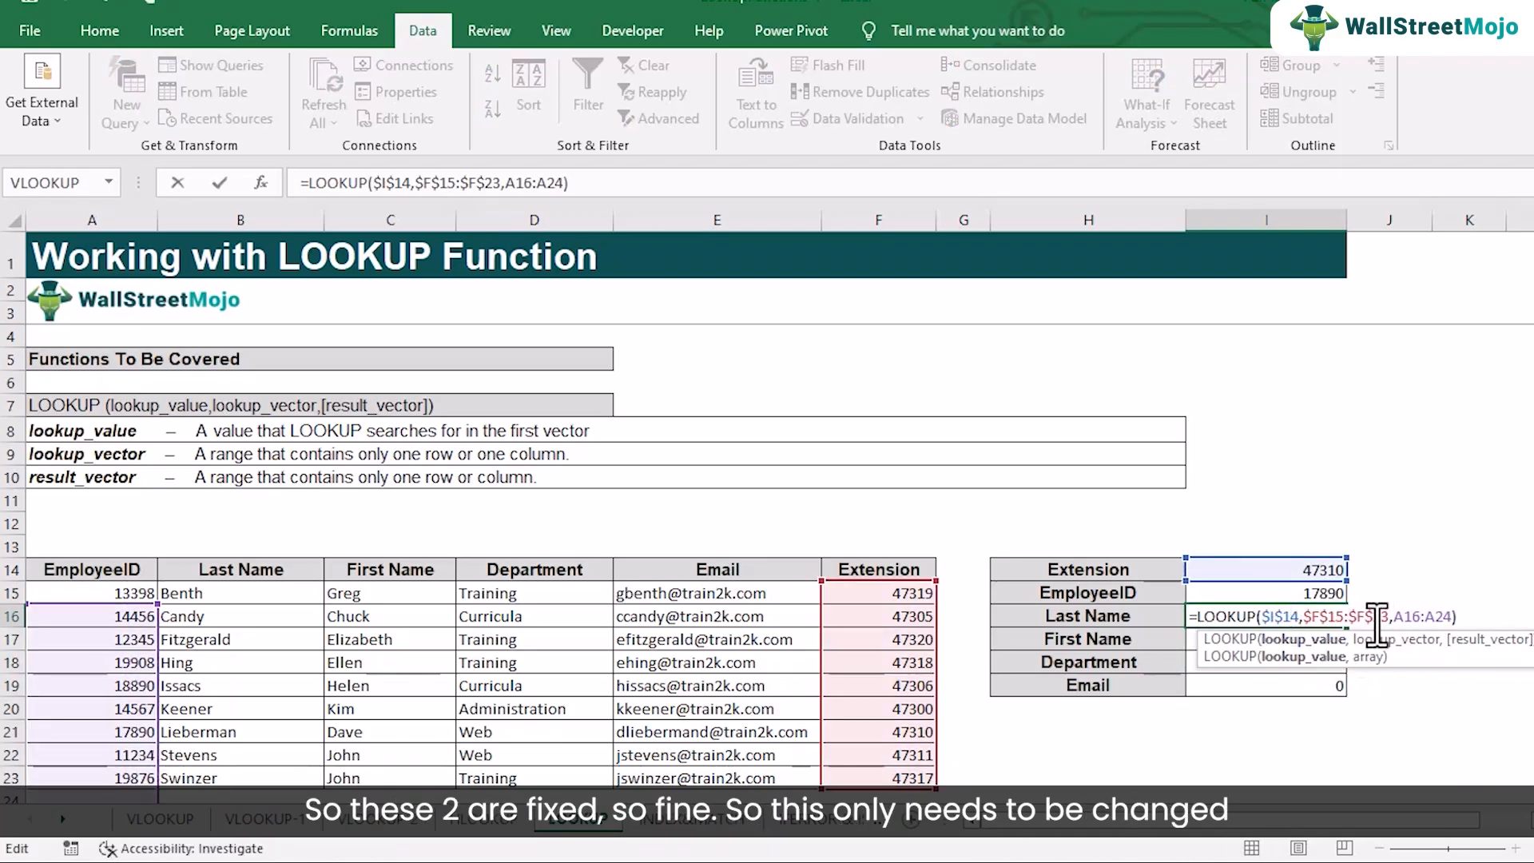
{"action": "left_click", "coordinate": [1453, 619]}
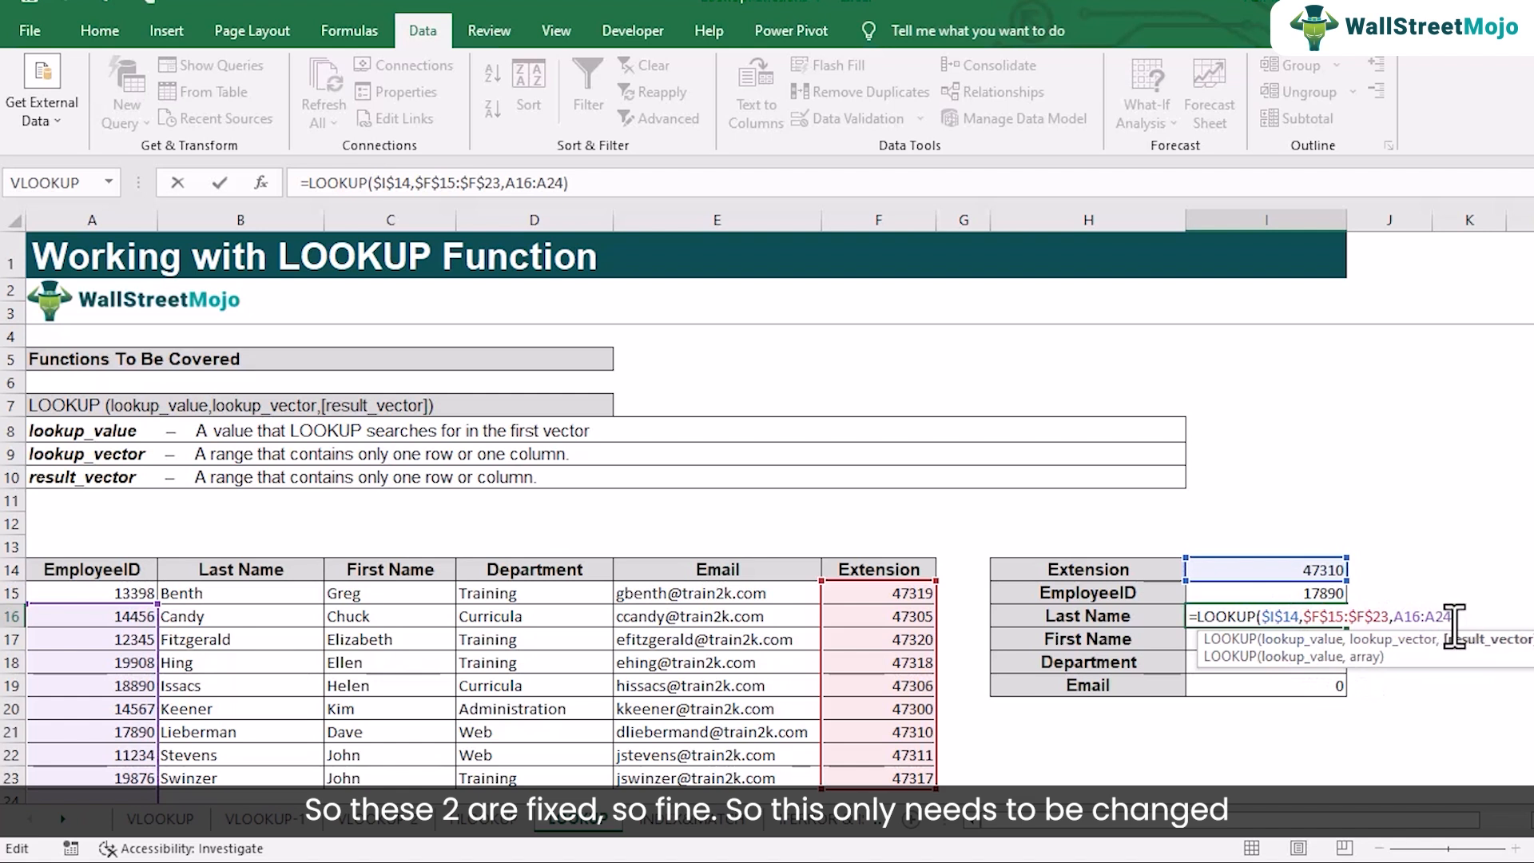
{"action": "key", "text": "BackSpace"}
{"action": "key", "text": "BackSpace"}
{"action": "key", "text": "BackSpace"}
{"action": "key", "text": "BackSpace"}
{"action": "key", "text": "BackSpace"}
{"action": "key", "text": "BackSpace"}
{"action": "key", "text": "BackSpace"}
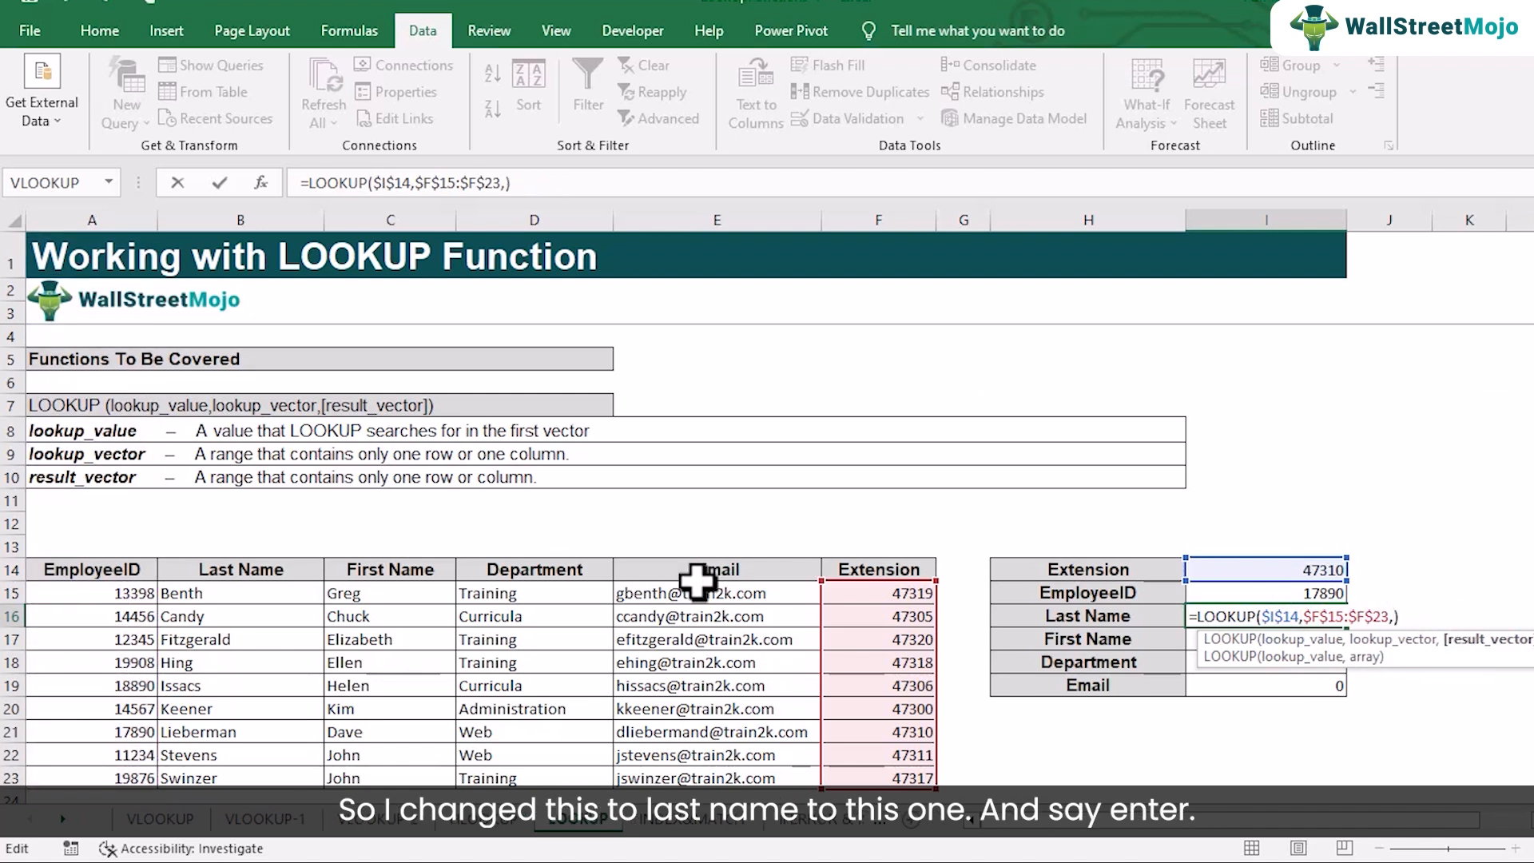
{"action": "left_click_drag", "start_coordinate": [269, 591], "coordinate": [274, 771]}
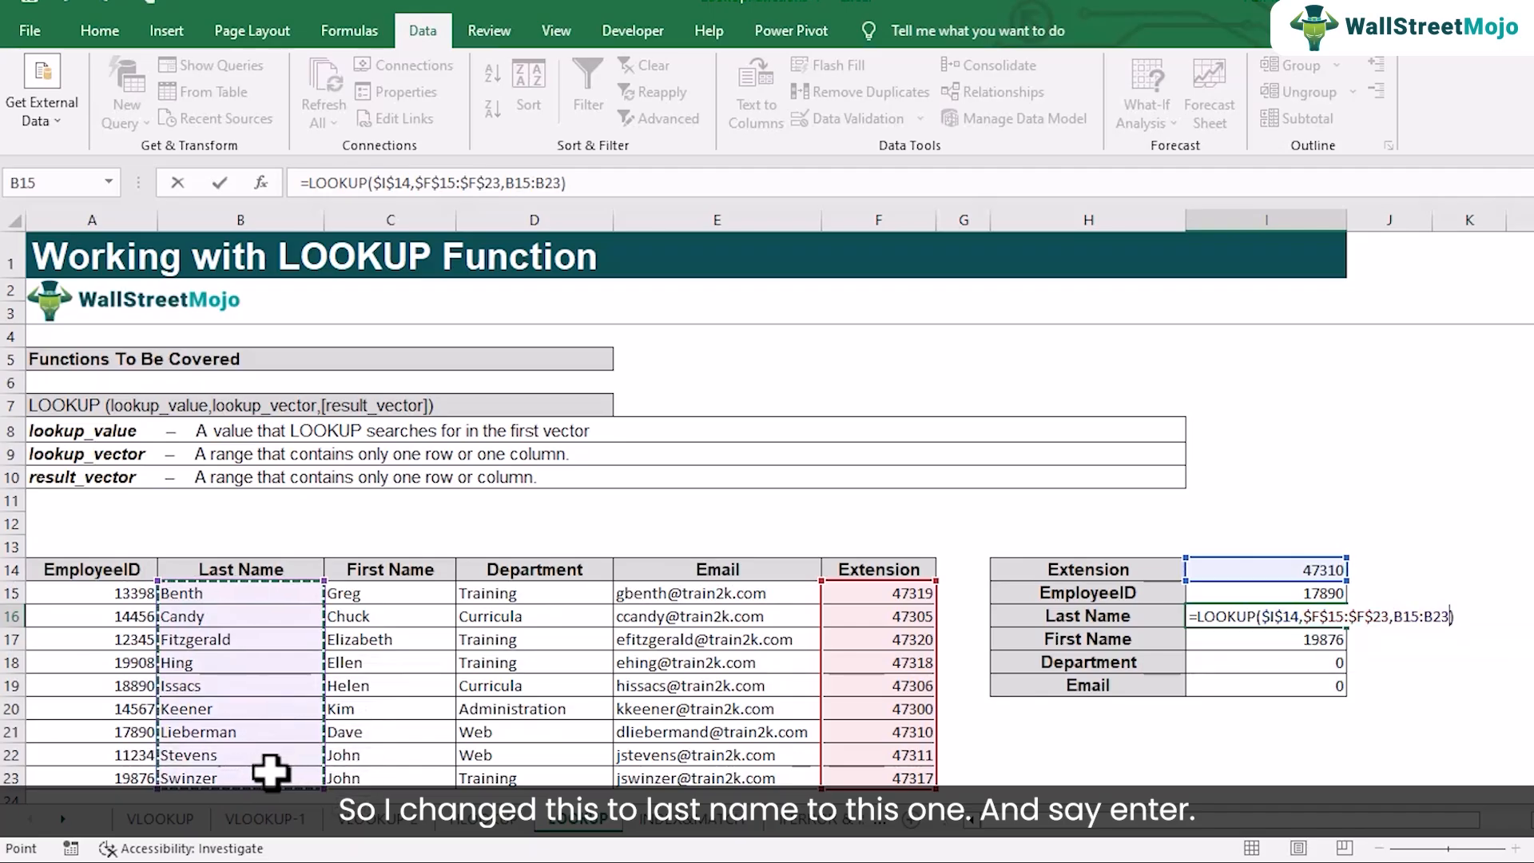
{"action": "key", "text": "Return"}
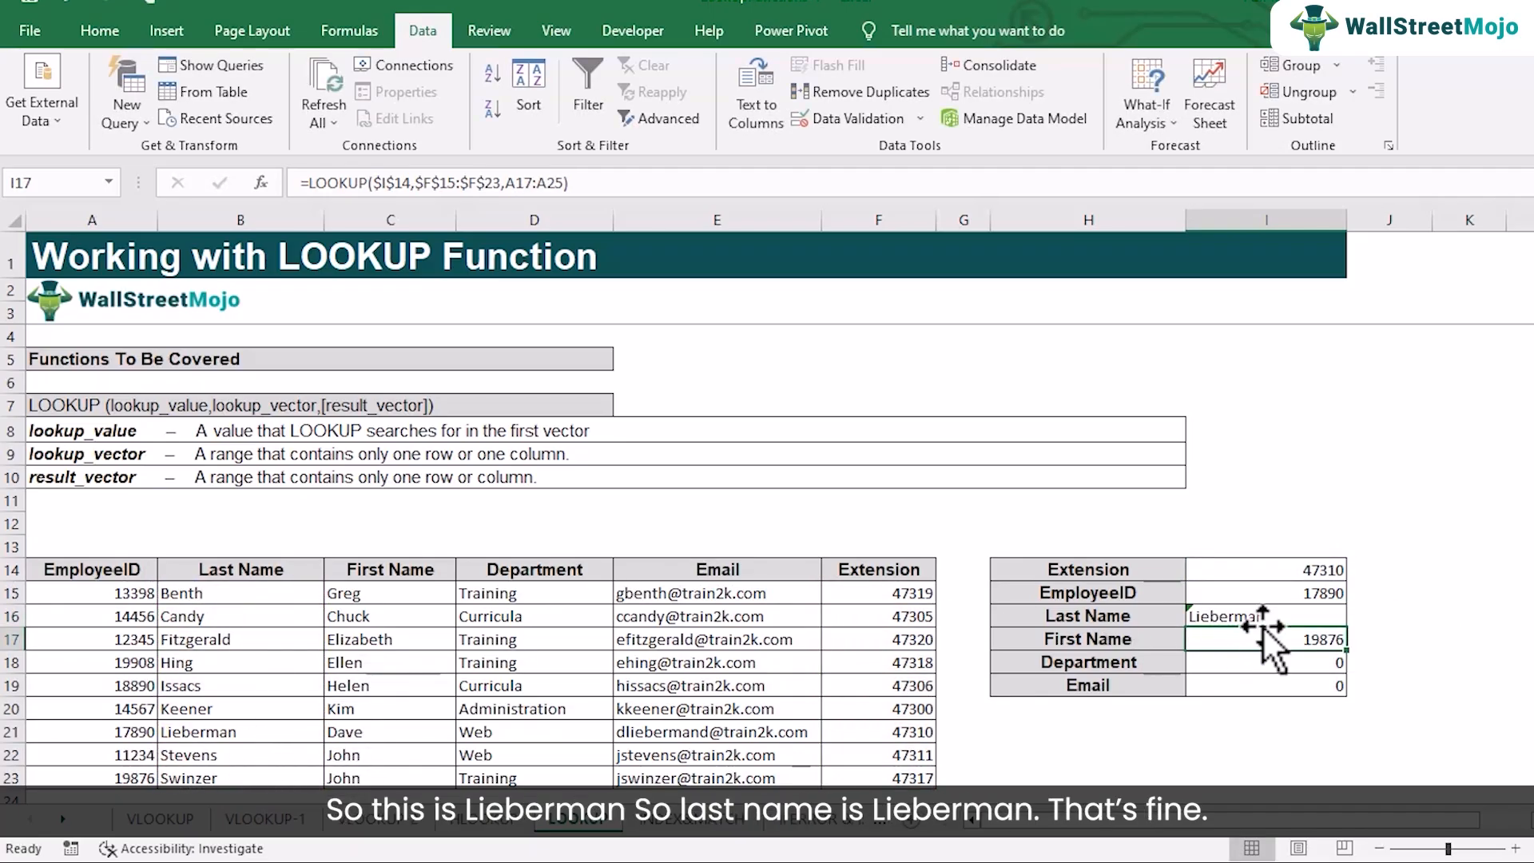
{"action": "left_click", "coordinate": [218, 734]}
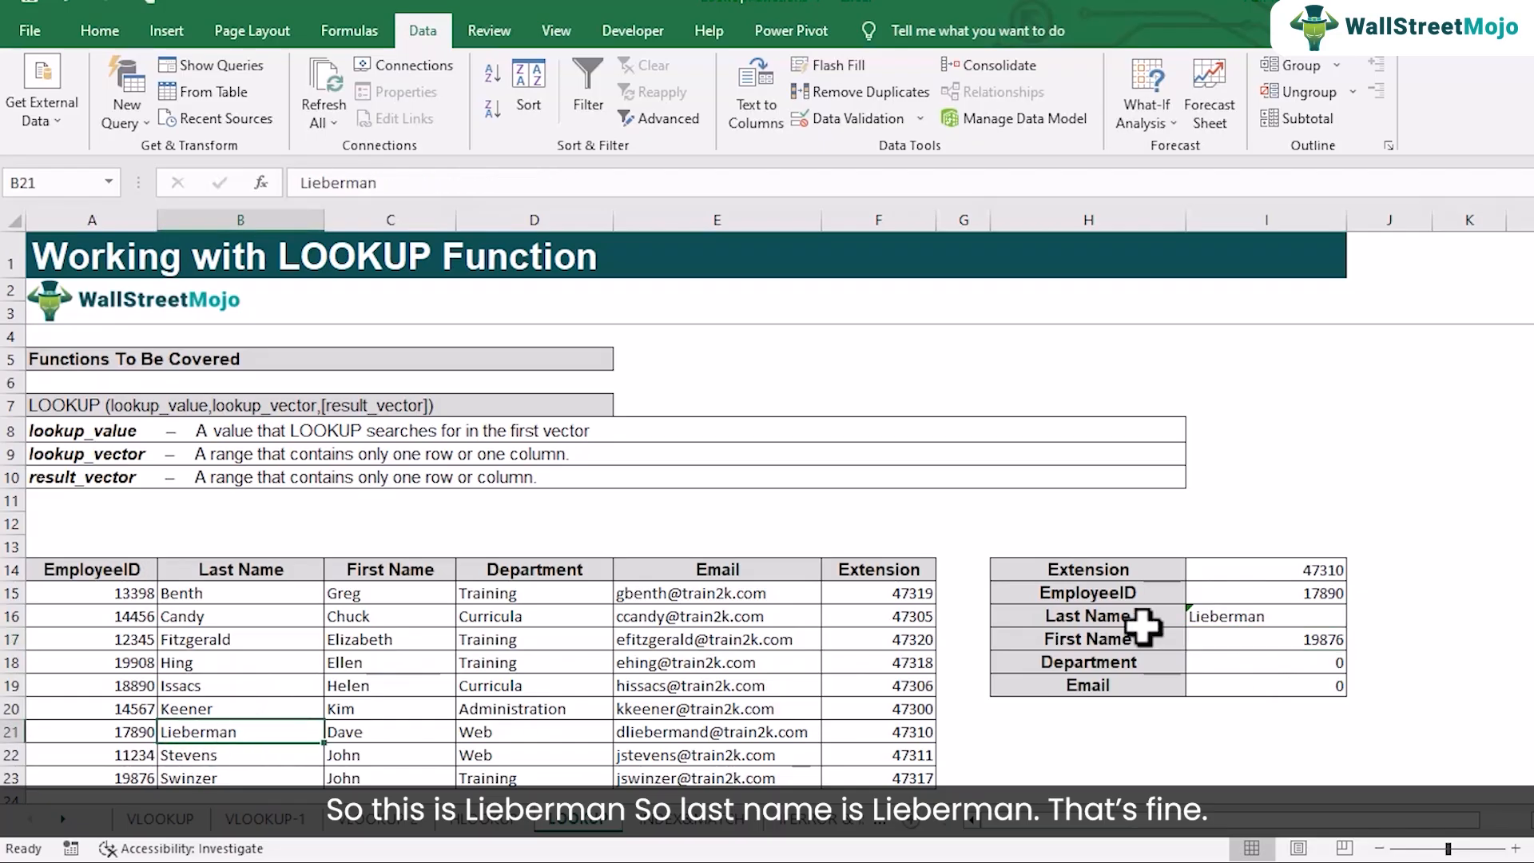
Replace the result vector in the First Name formula in I17 with C15:C23 and check the result against C21
{"action": "double_click", "coordinate": [1216, 640]}
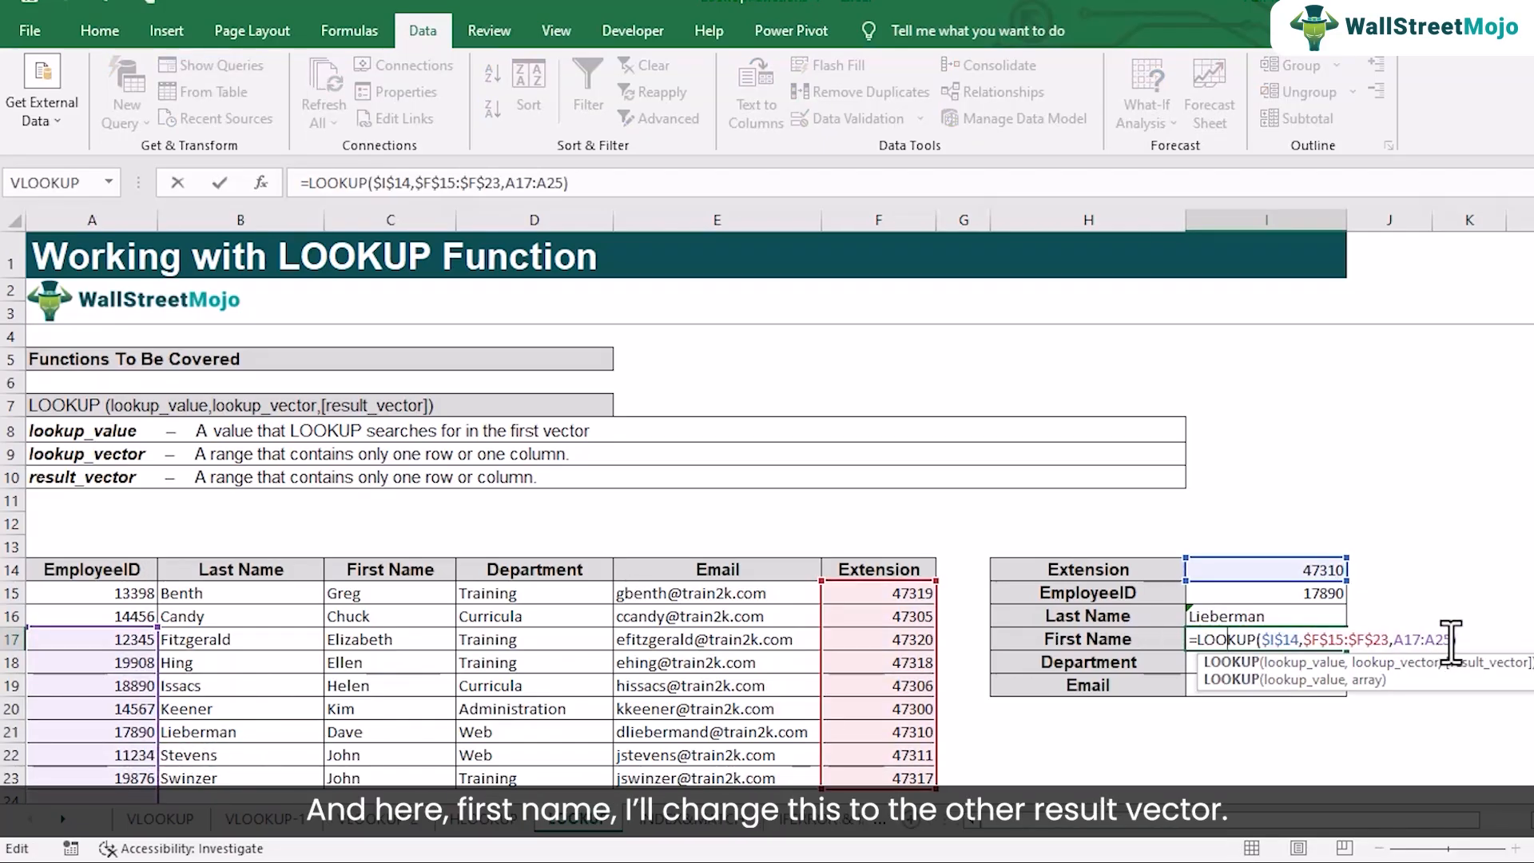
{"action": "left_click", "coordinate": [1449, 639]}
{"action": "key", "text": "Delete"}
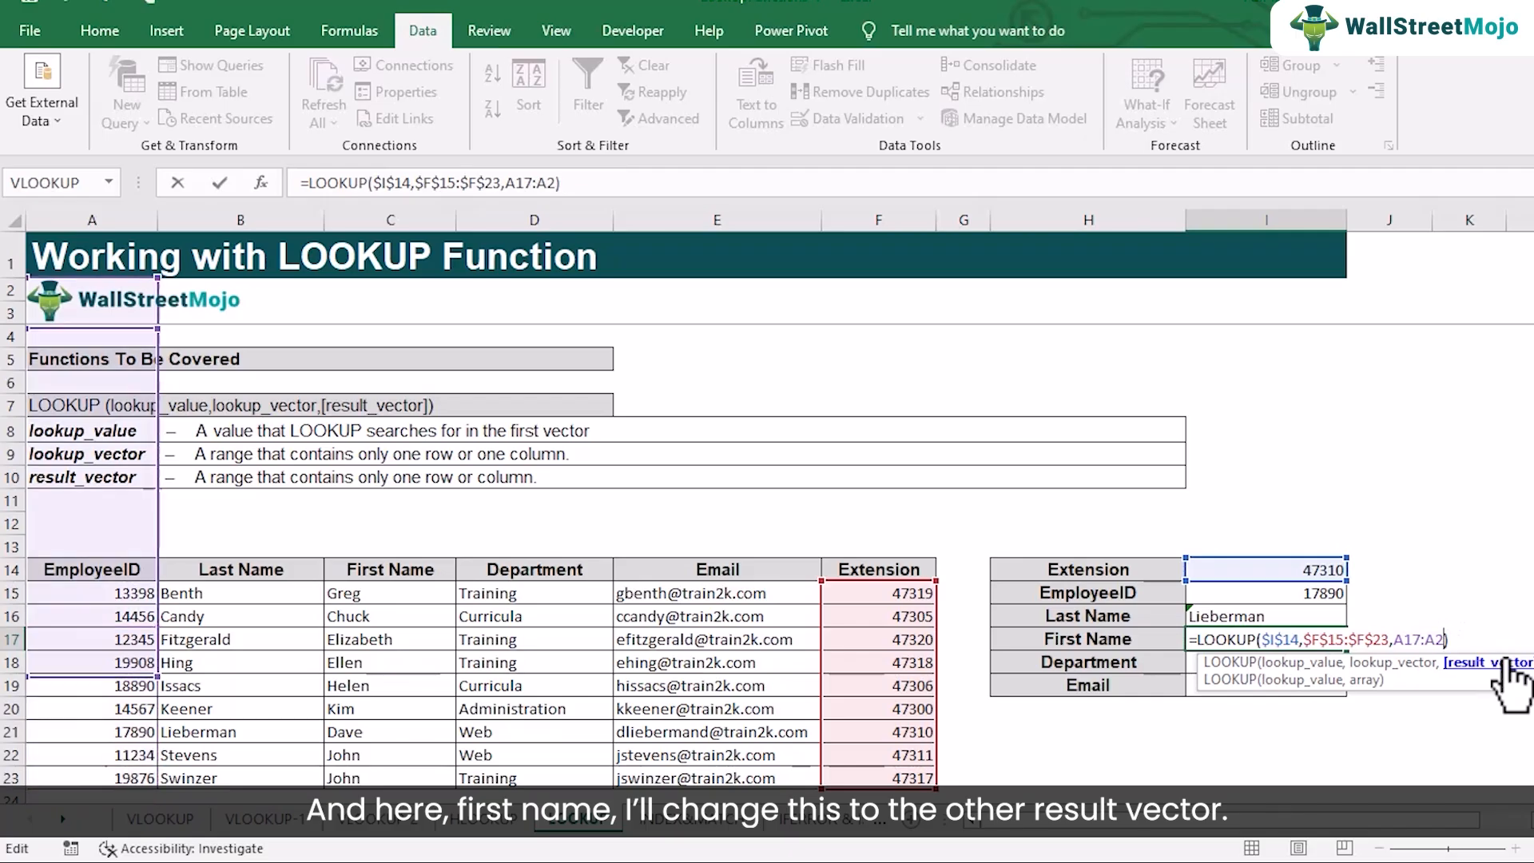
{"action": "key", "text": "BackSpace"}
{"action": "key", "text": "BackSpace"}
{"action": "key", "text": "BackSpace"}
{"action": "key", "text": "BackSpace"}
{"action": "key", "text": "BackSpace"}
{"action": "key", "text": "BackSpace"}
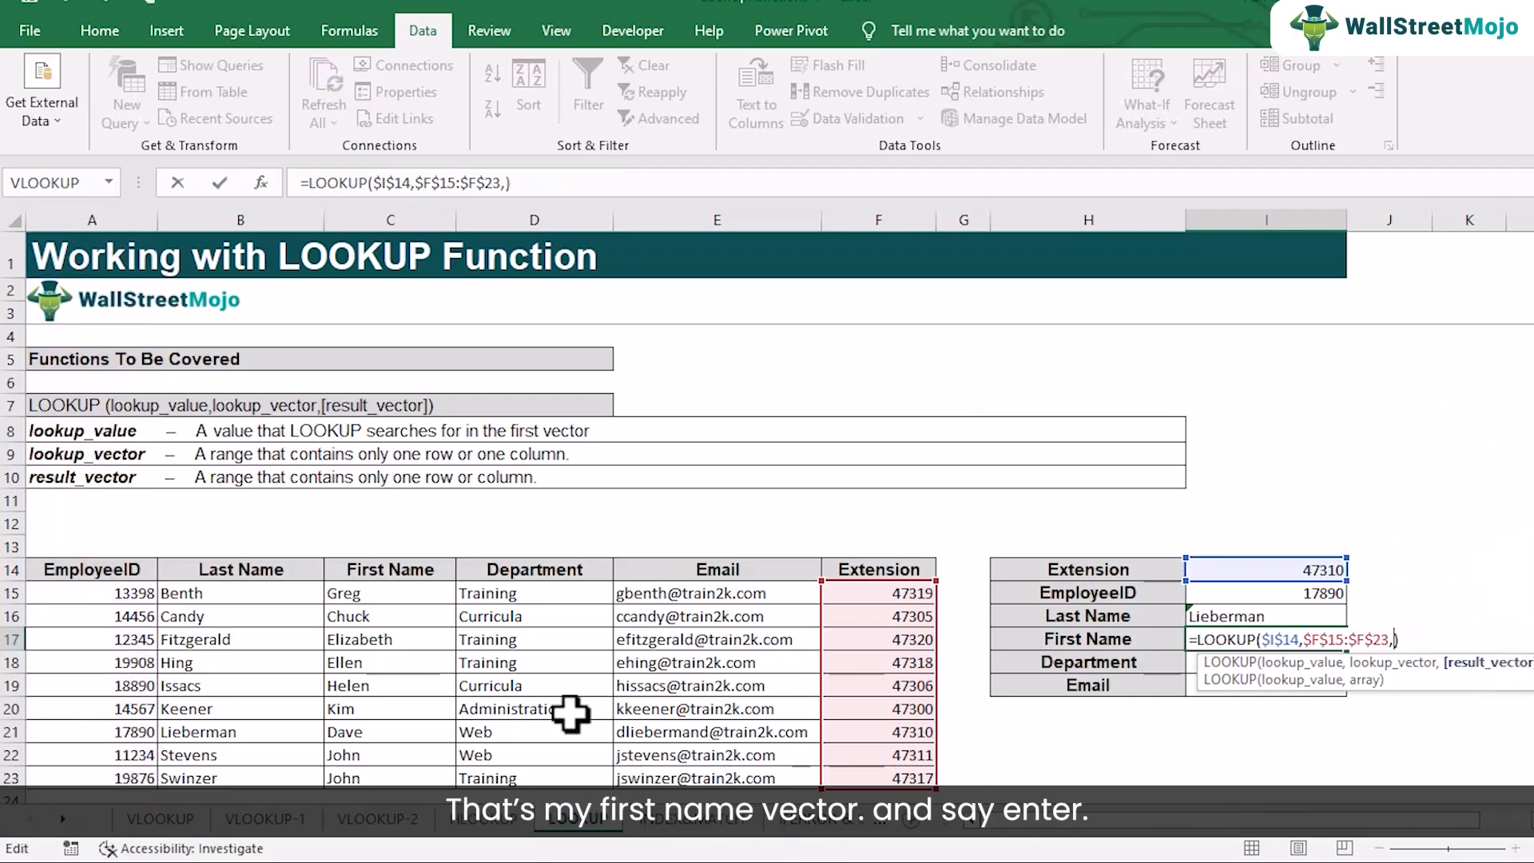
{"action": "left_click_drag", "start_coordinate": [397, 592], "coordinate": [406, 764]}
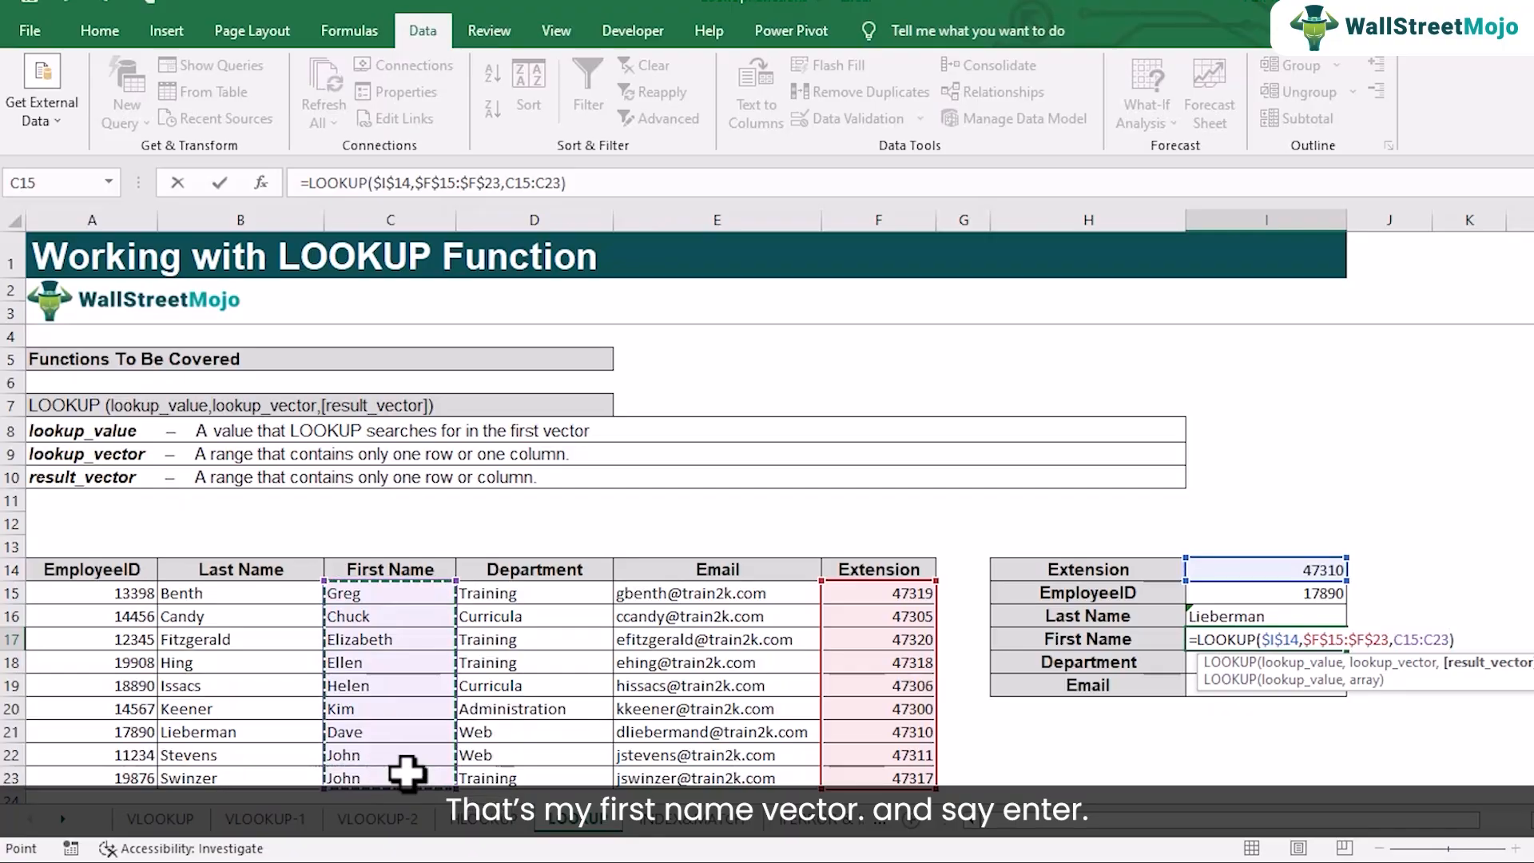
{"action": "key", "text": "Return"}
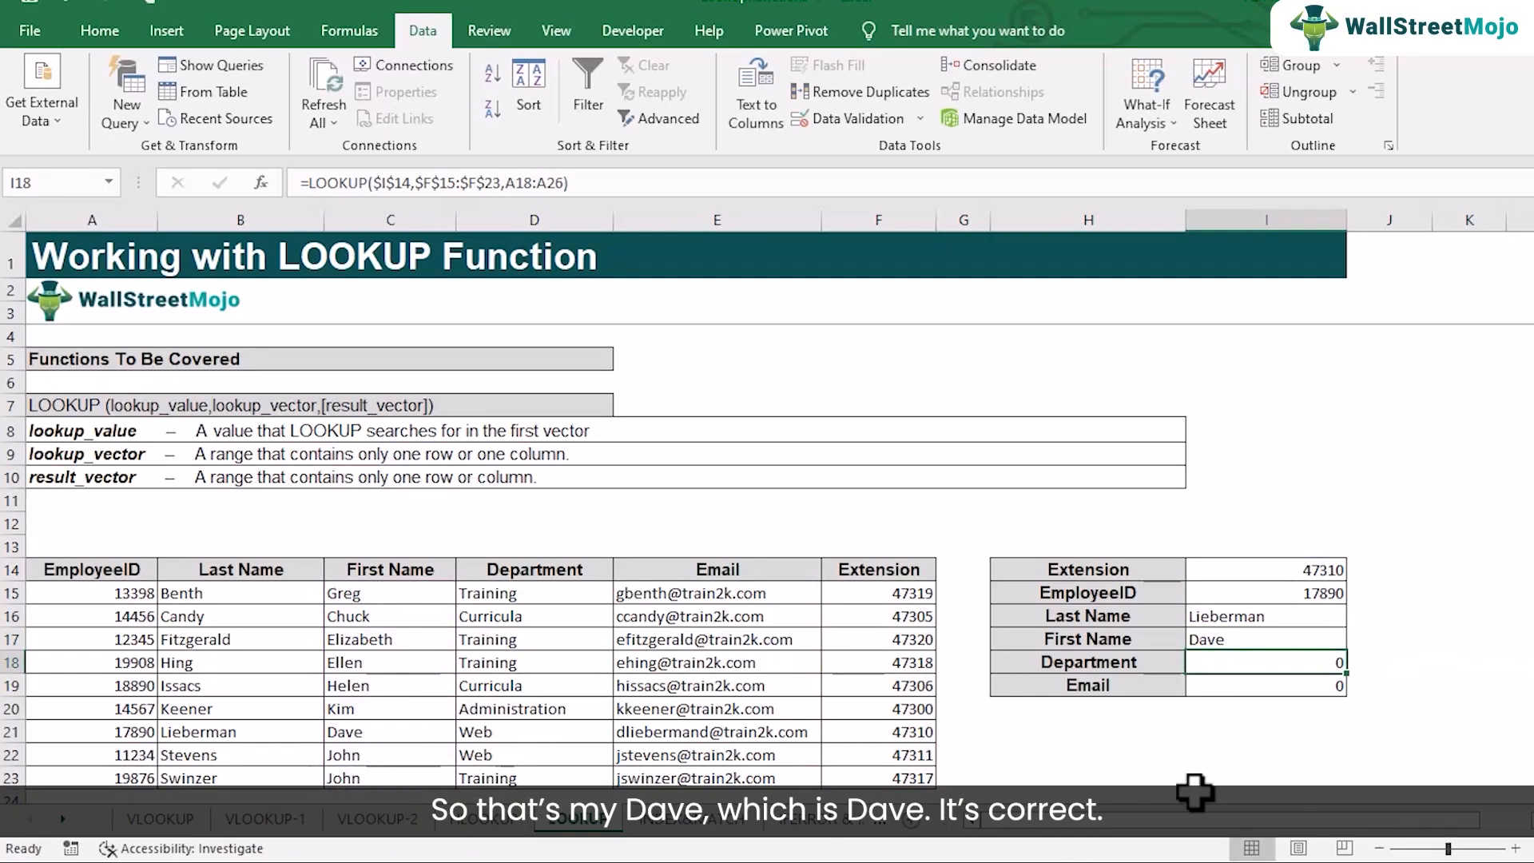
{"action": "left_click", "coordinate": [348, 732]}
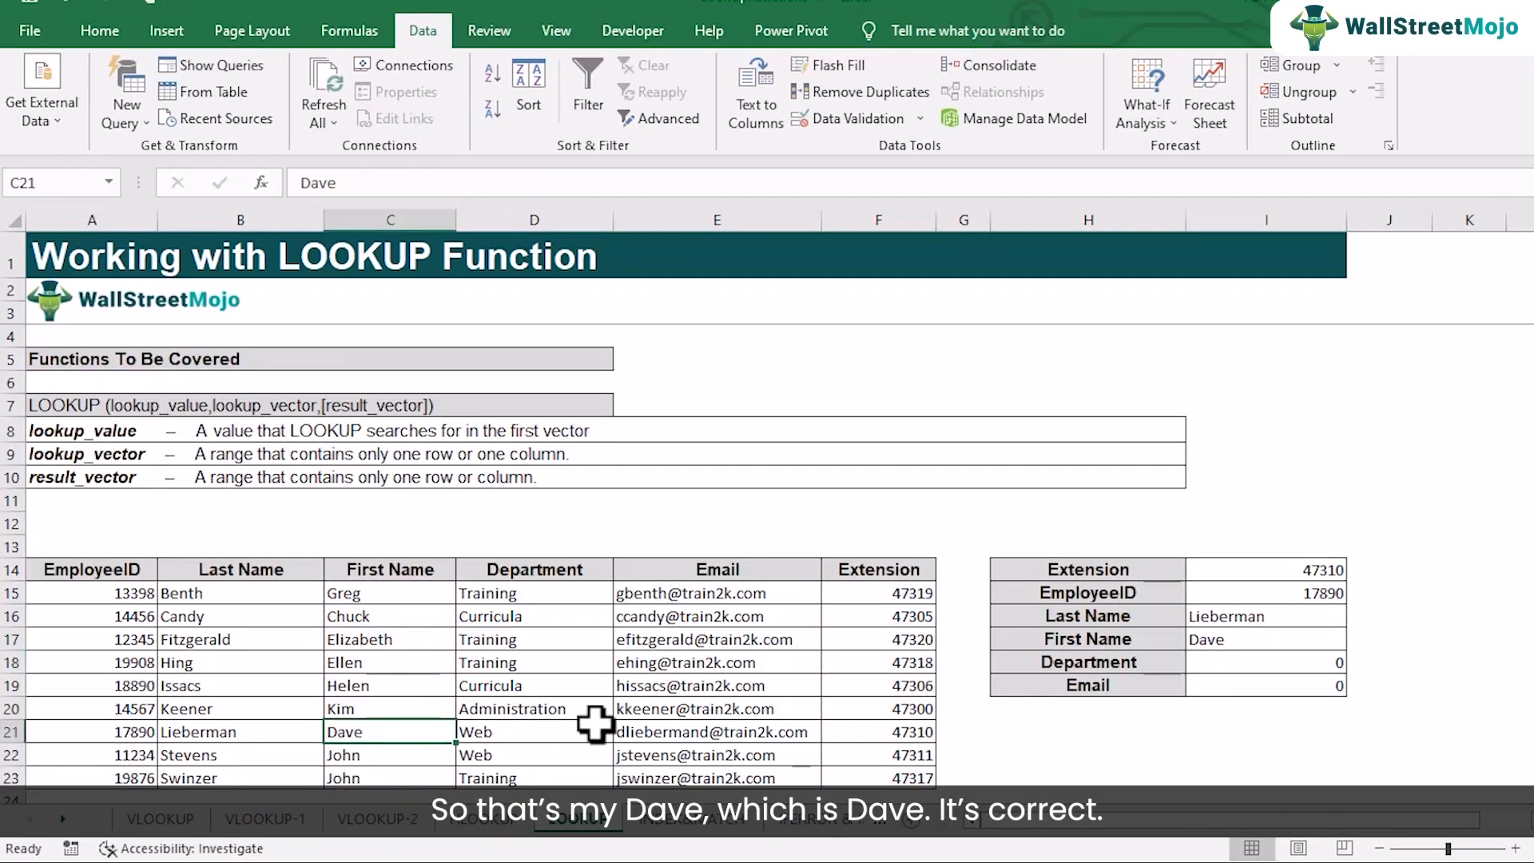
Replace the result vector in the Department formula in I18 with D15:D23
{"action": "double_click", "coordinate": [1301, 666]}
{"action": "key", "text": "BackSpace"}
{"action": "key", "text": "BackSpace"}
{"action": "key", "text": "BackSpace"}
{"action": "key", "text": "BackSpace"}
{"action": "key", "text": "BackSpace"}
{"action": "key", "text": "BackSpace"}
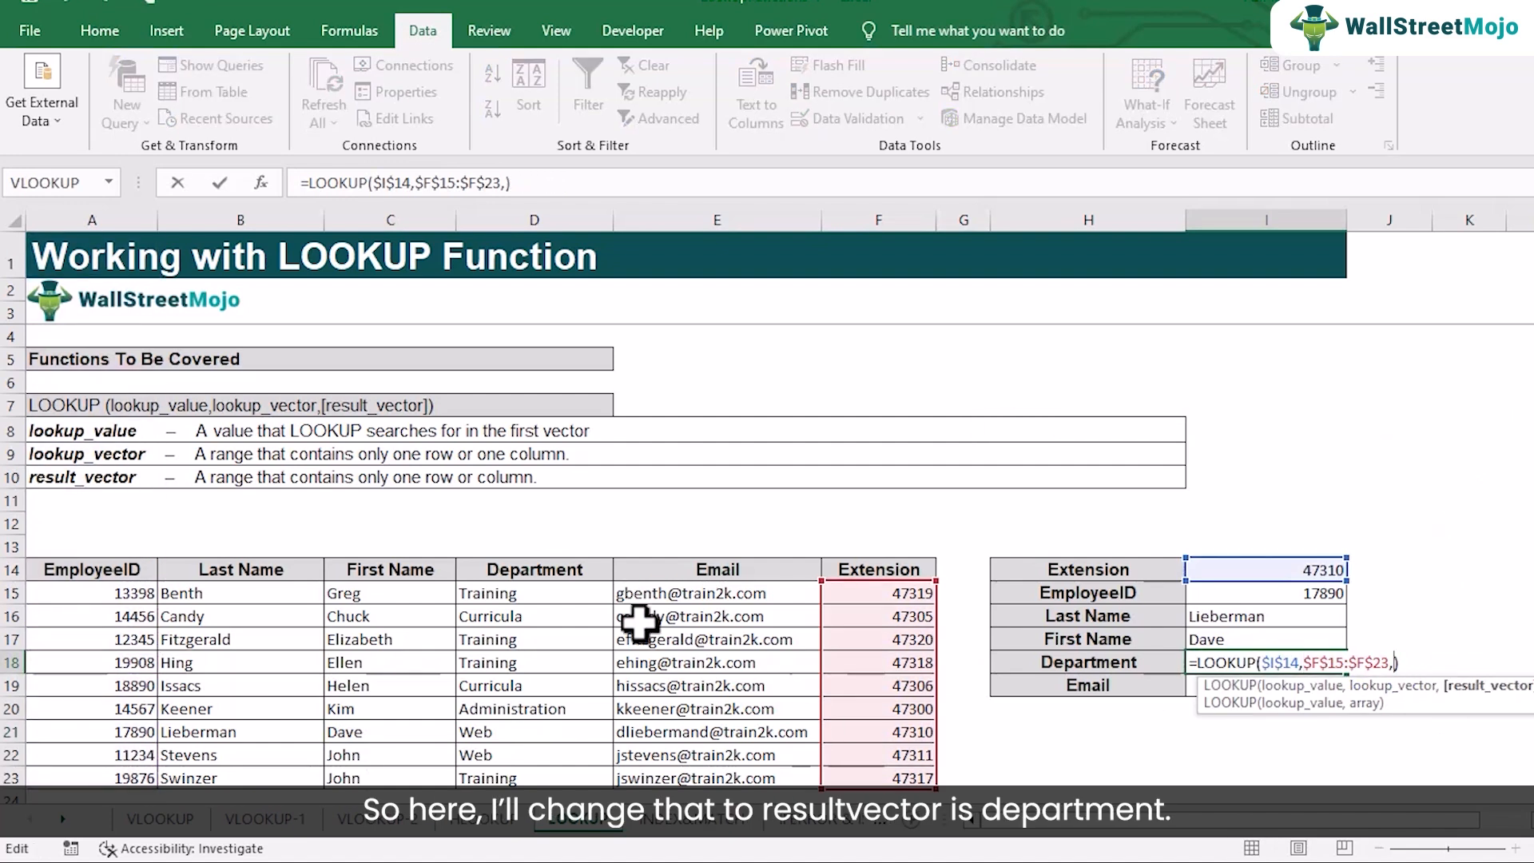
{"action": "left_click_drag", "start_coordinate": [559, 595], "coordinate": [563, 773]}
{"action": "key", "text": "Return"}
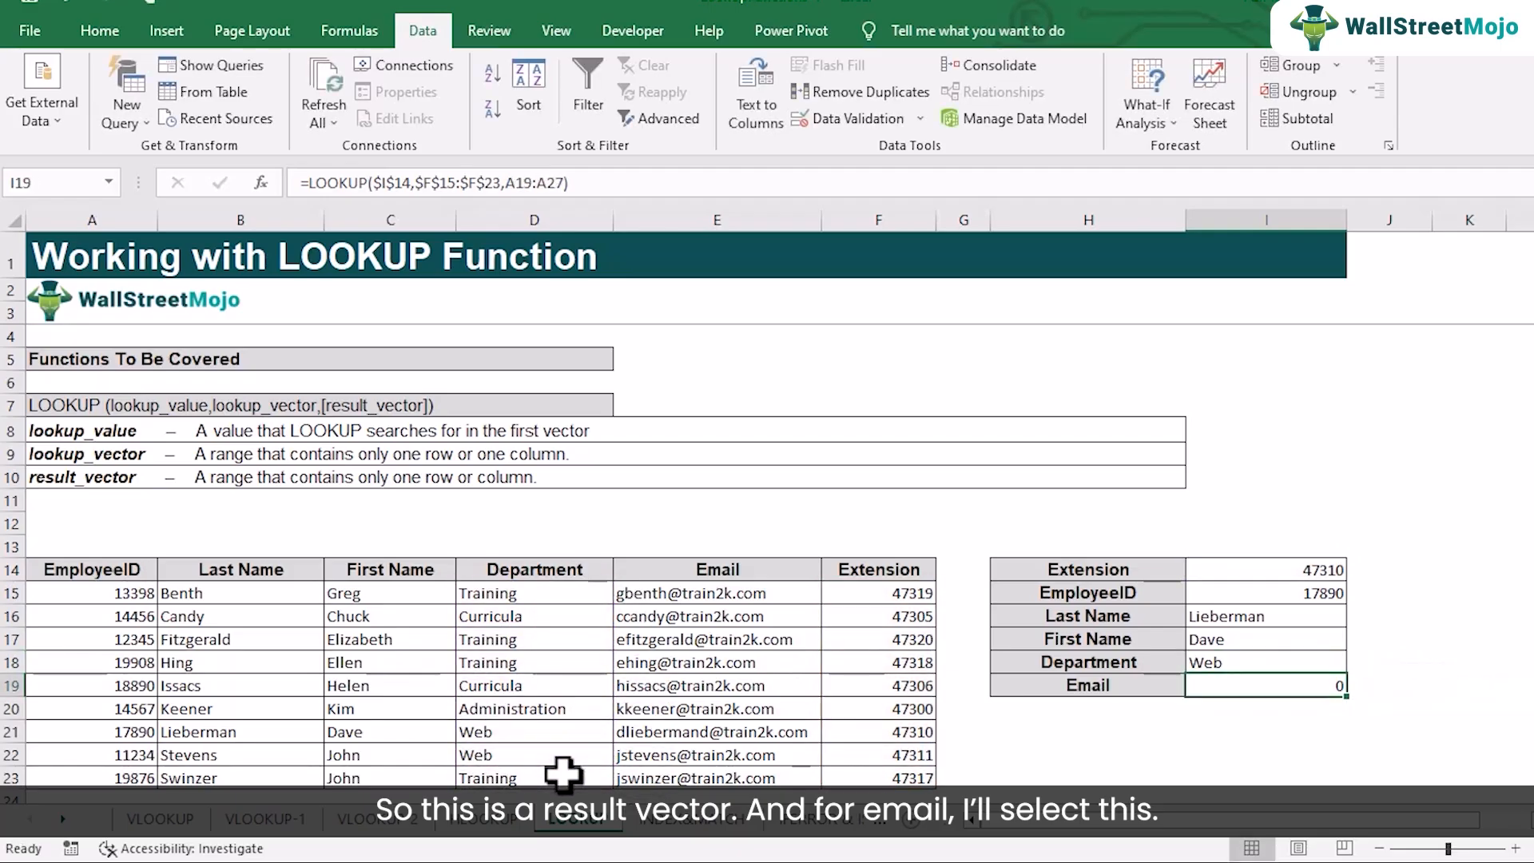
Replace the result vector in the Email formula in I19 with E15:E23 and widen column I to fit the address
{"action": "double_click", "coordinate": [1302, 685]}
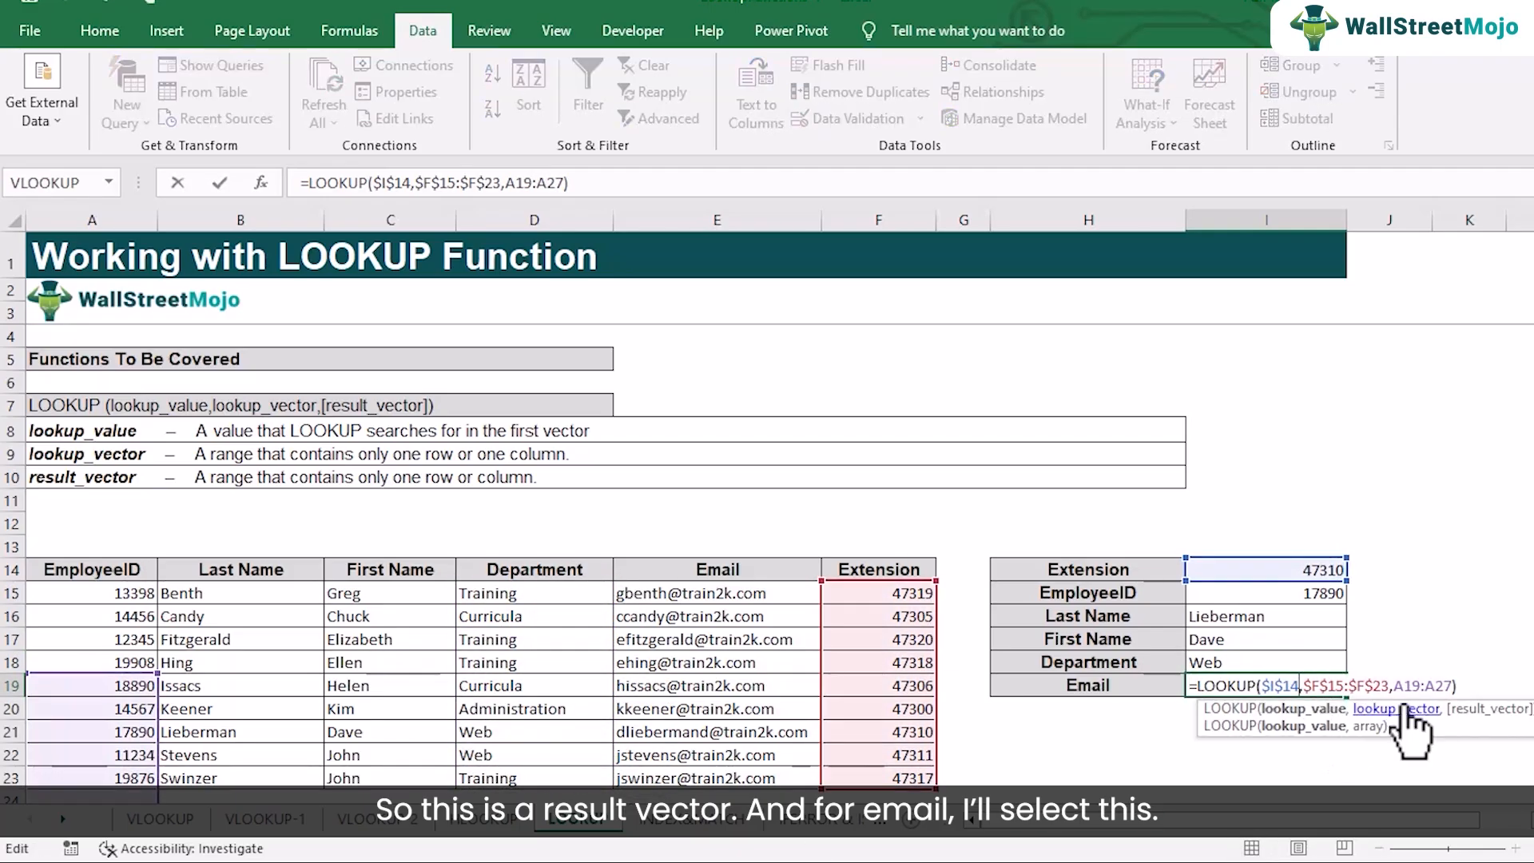
{"action": "key", "text": "BackSpace"}
{"action": "key", "text": "BackSpace"}
{"action": "key", "text": "BackSpace"}
{"action": "key", "text": "BackSpace"}
{"action": "key", "text": "BackSpace"}
{"action": "key", "text": "BackSpace"}
{"action": "key", "text": "BackSpace"}
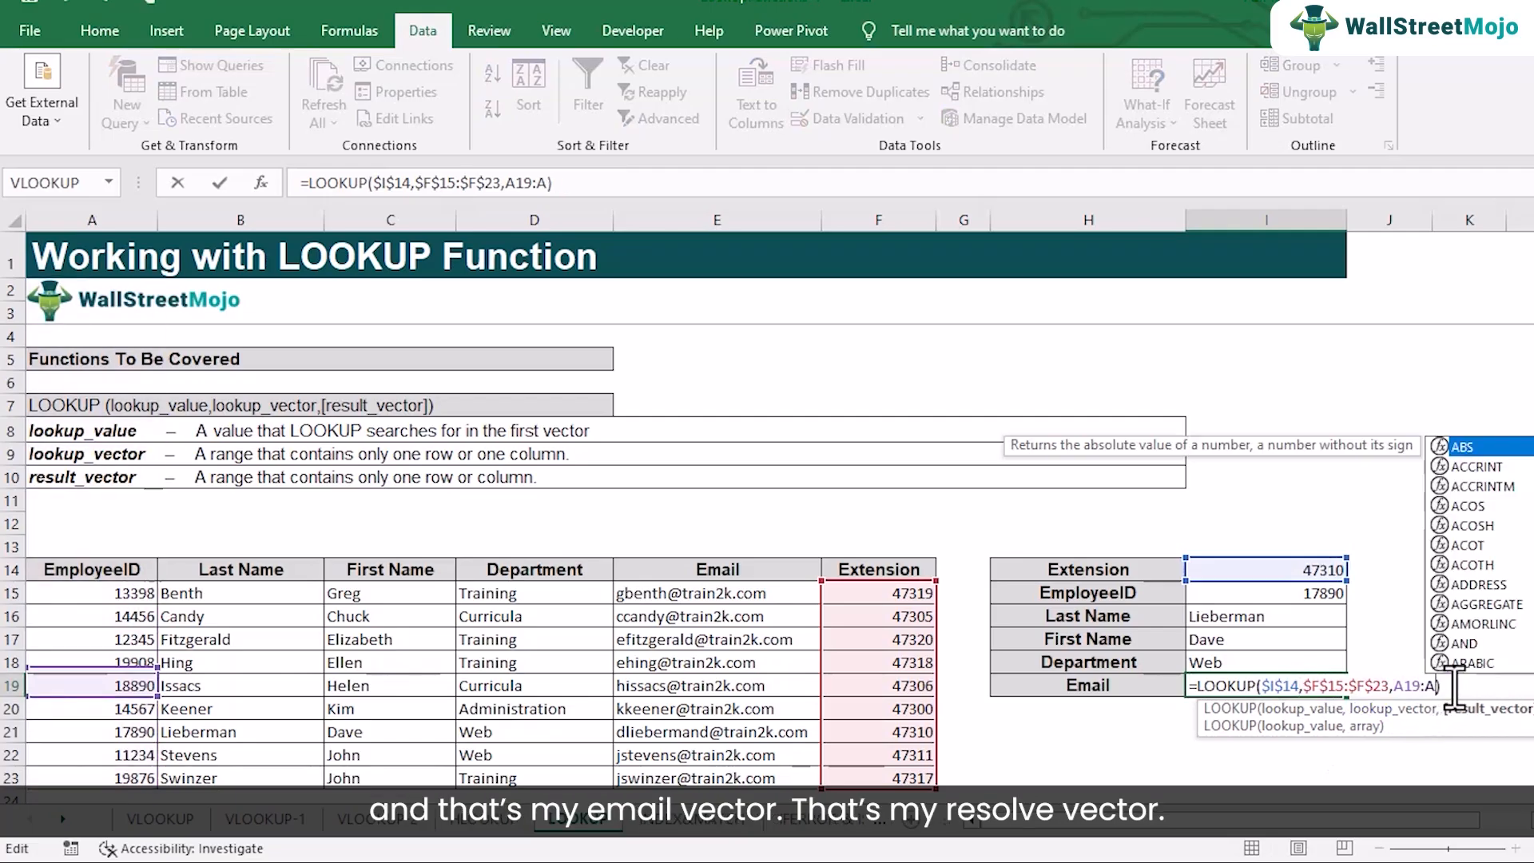
{"action": "left_click_drag", "start_coordinate": [698, 589], "coordinate": [699, 712]}
{"action": "left_click_drag", "start_coordinate": [712, 599], "coordinate": [730, 773]}
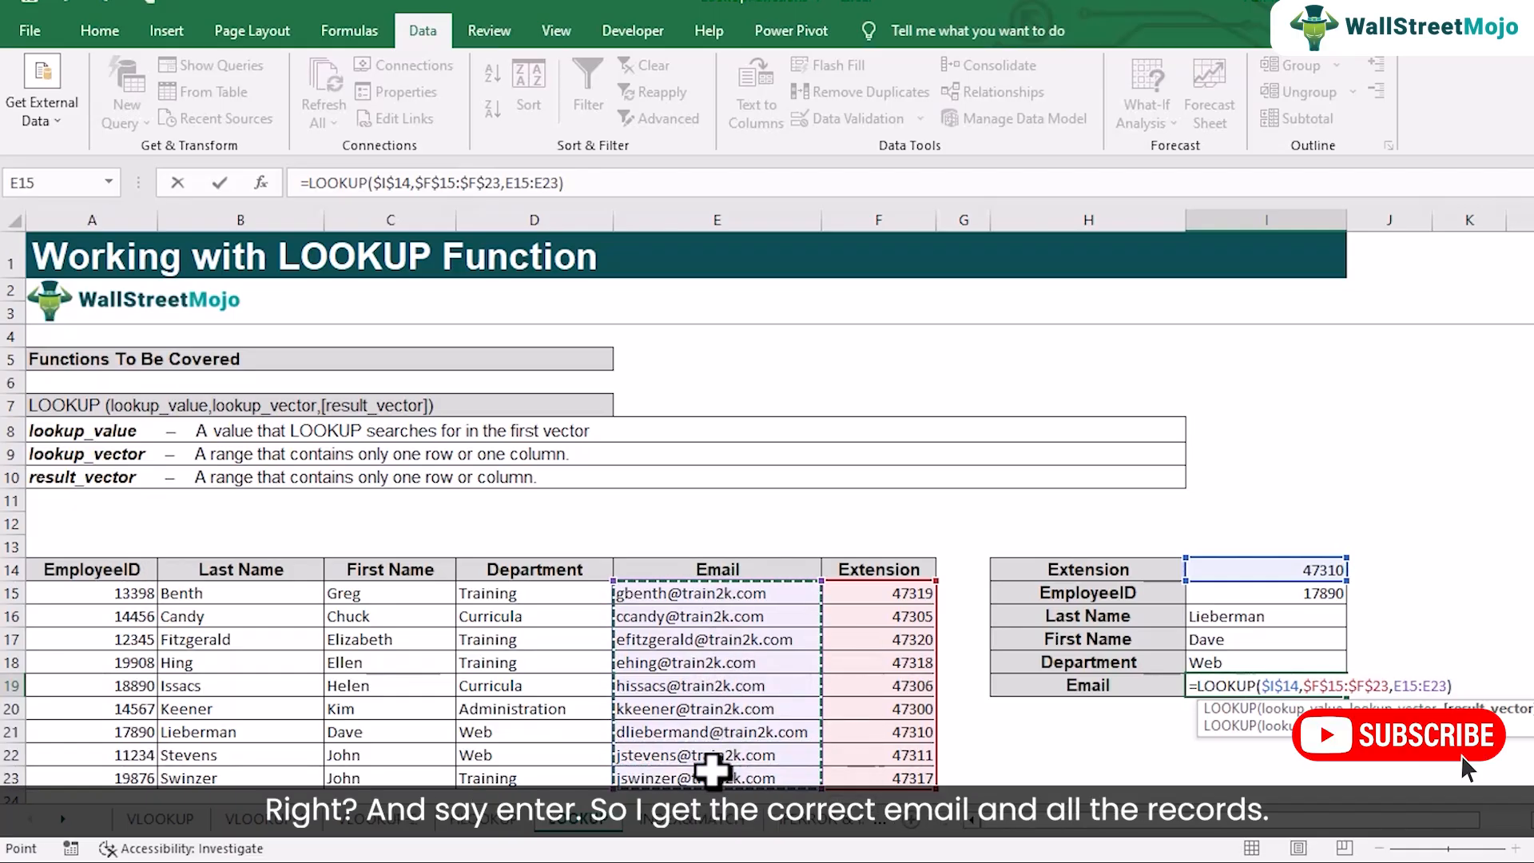
{"action": "key", "text": "Return"}
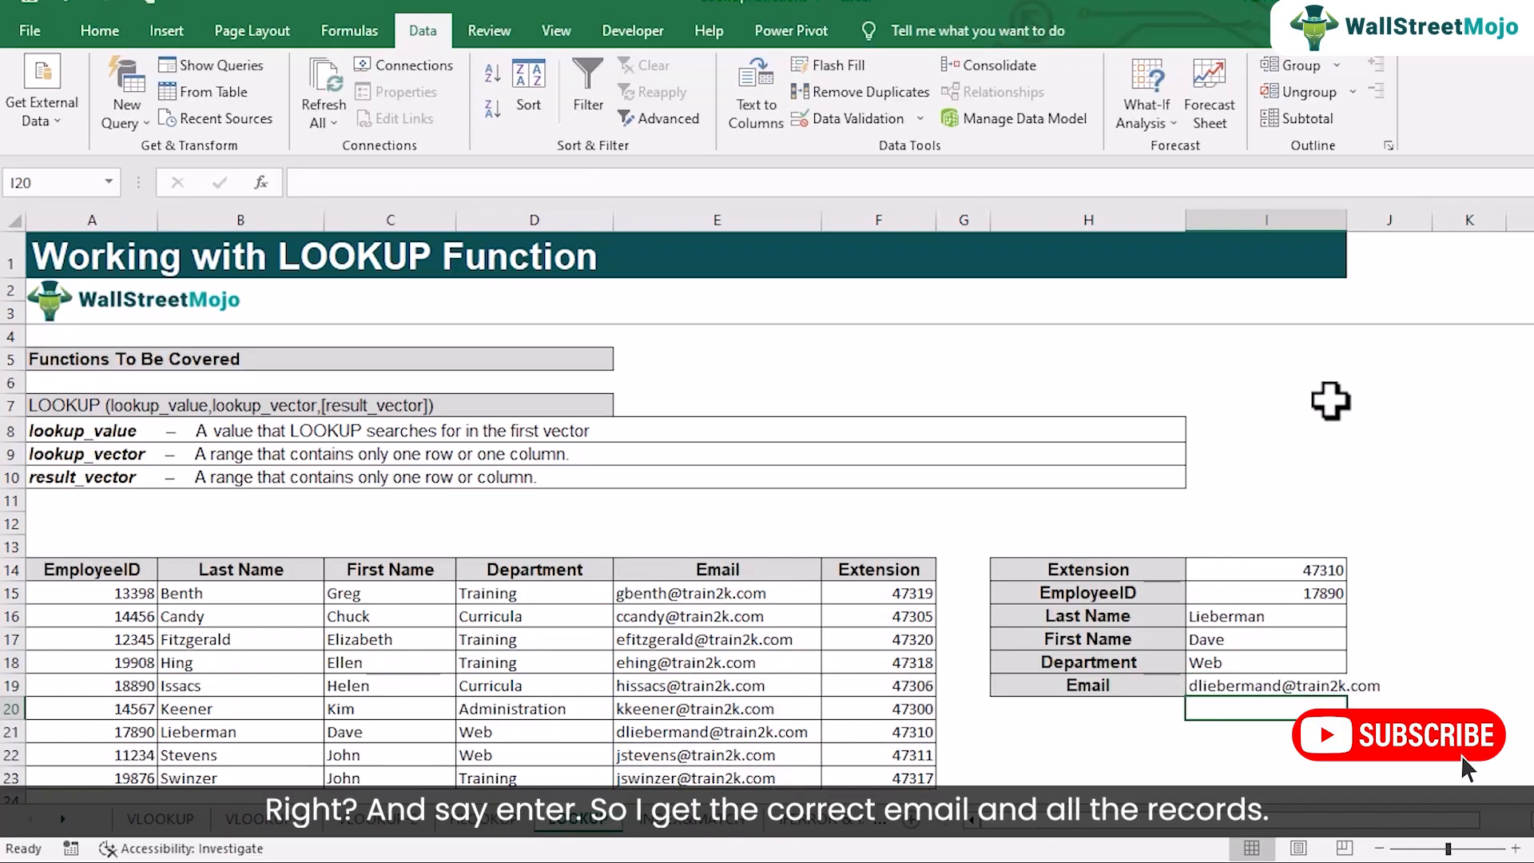
{"action": "left_click_drag", "start_coordinate": [1355, 221], "coordinate": [1416, 215]}
Choose the extension listed in F18 from the drop-down list in I14 and compare the returned details with row 18
{"action": "left_click", "coordinate": [1367, 575]}
{"action": "left_click", "coordinate": [1420, 570]}
{"action": "left_click", "coordinate": [1319, 621]}
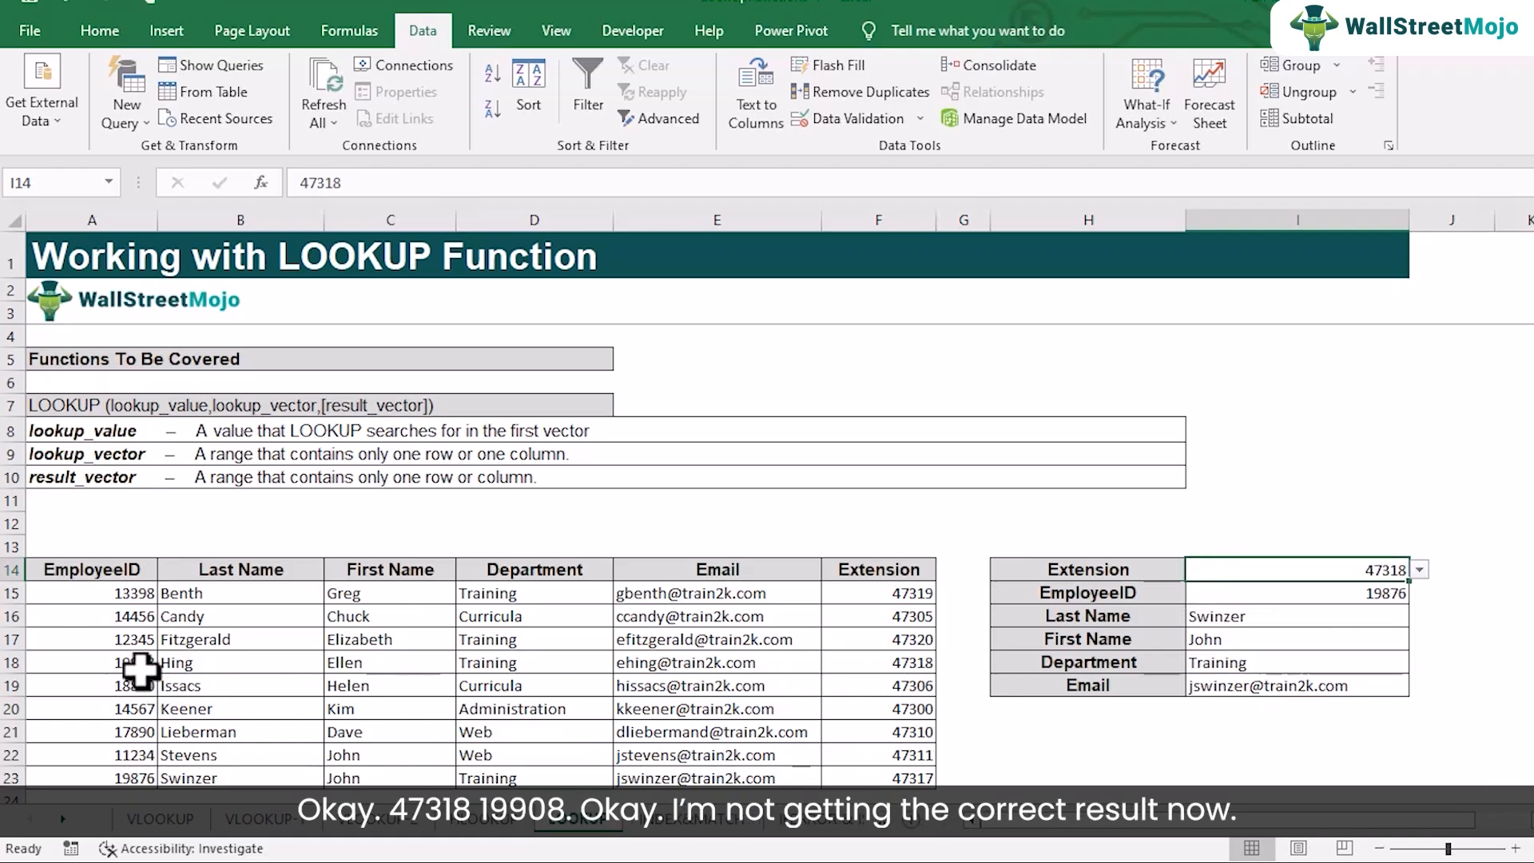
{"action": "left_click", "coordinate": [916, 662]}
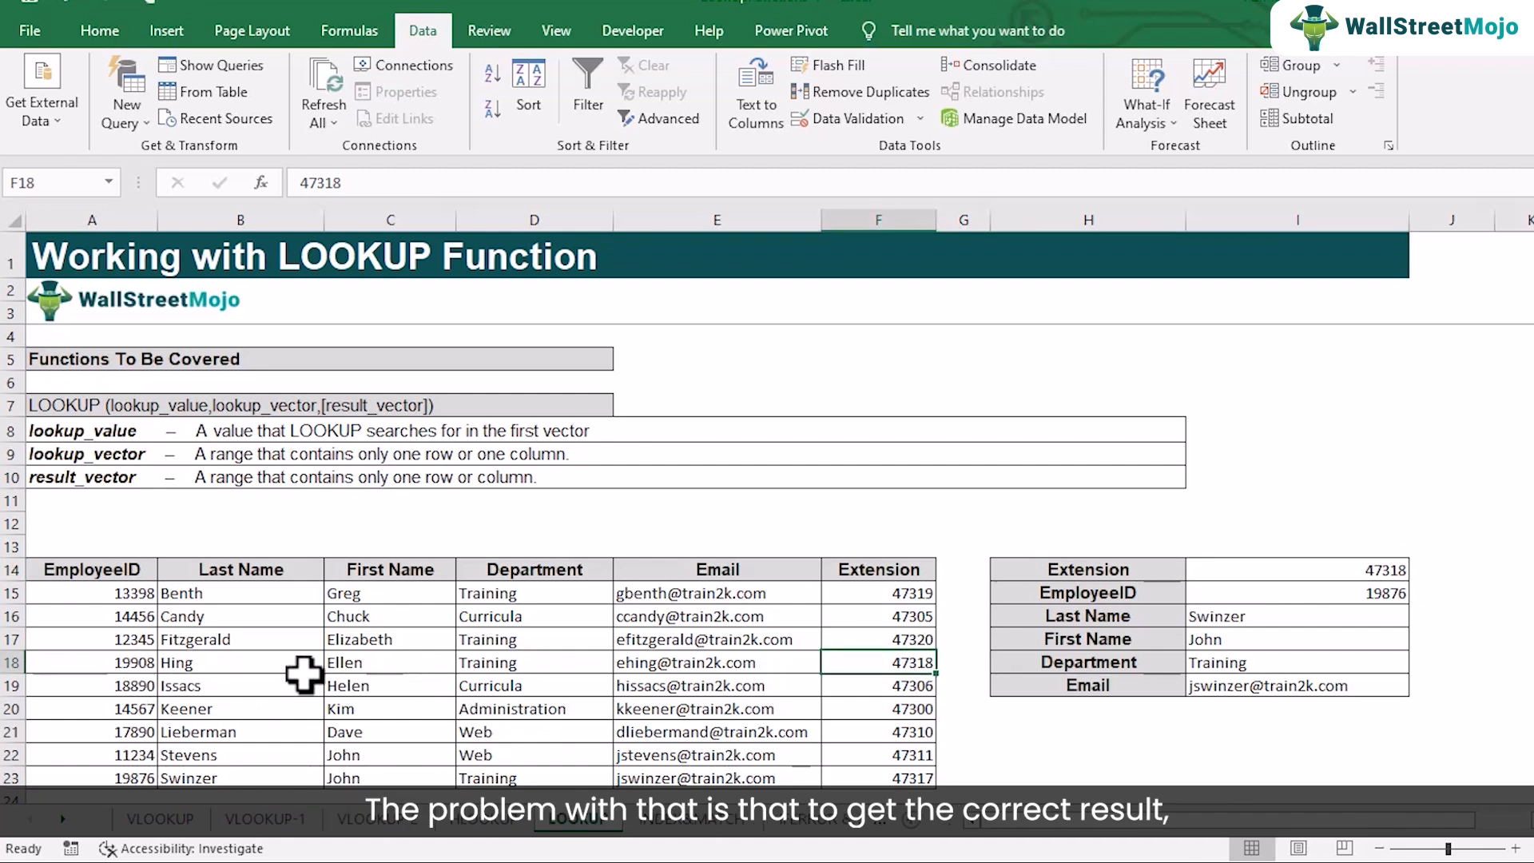
{"action": "left_click", "coordinate": [135, 666]}
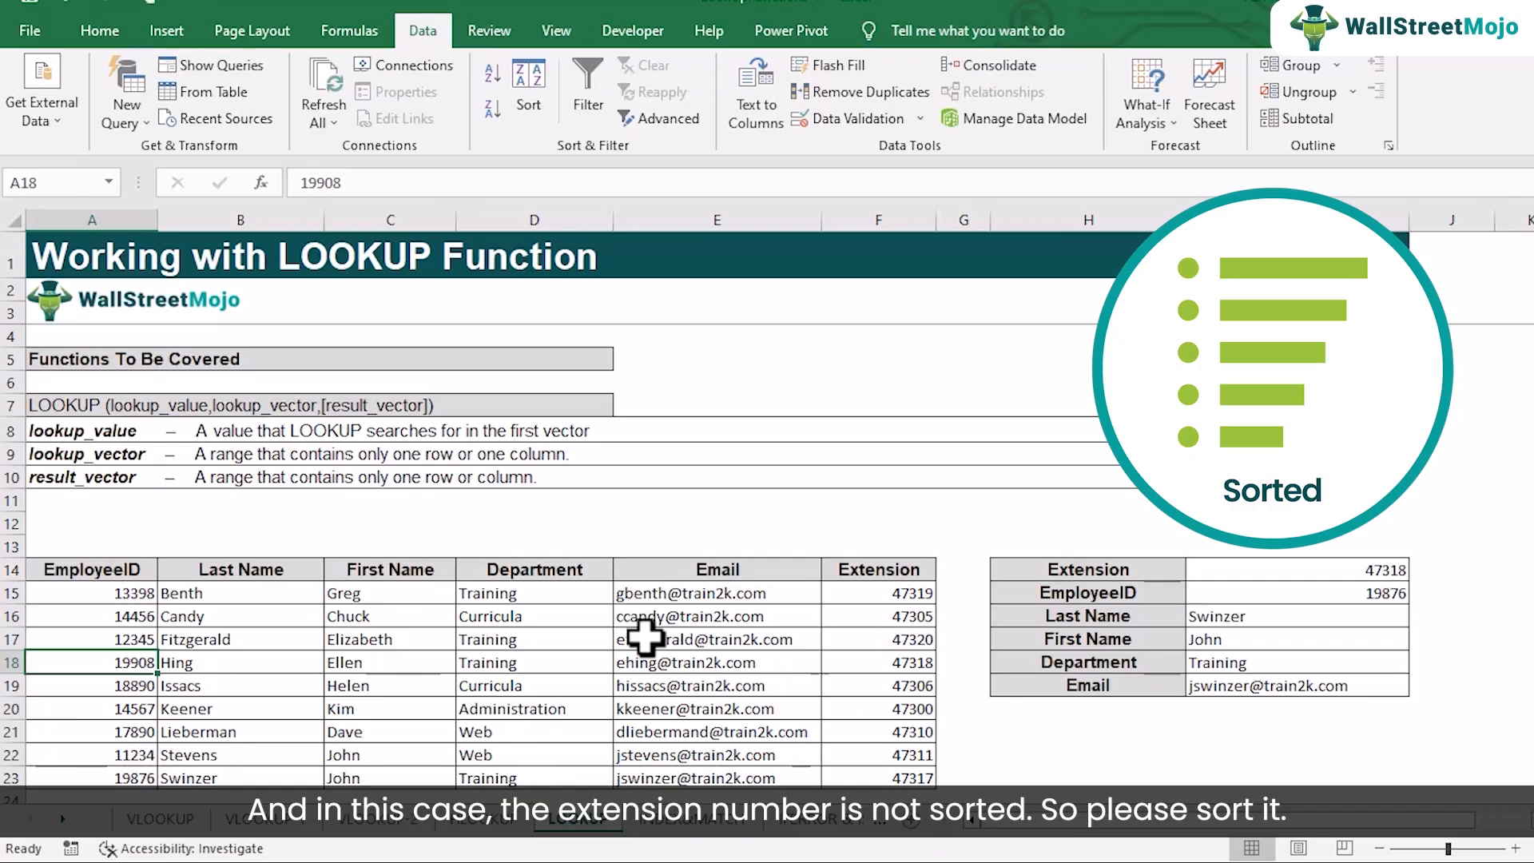
Sort the employee table by Extension from smallest to largest and check the recalculated EmployeeID in I15
{"action": "left_click", "coordinate": [517, 639]}
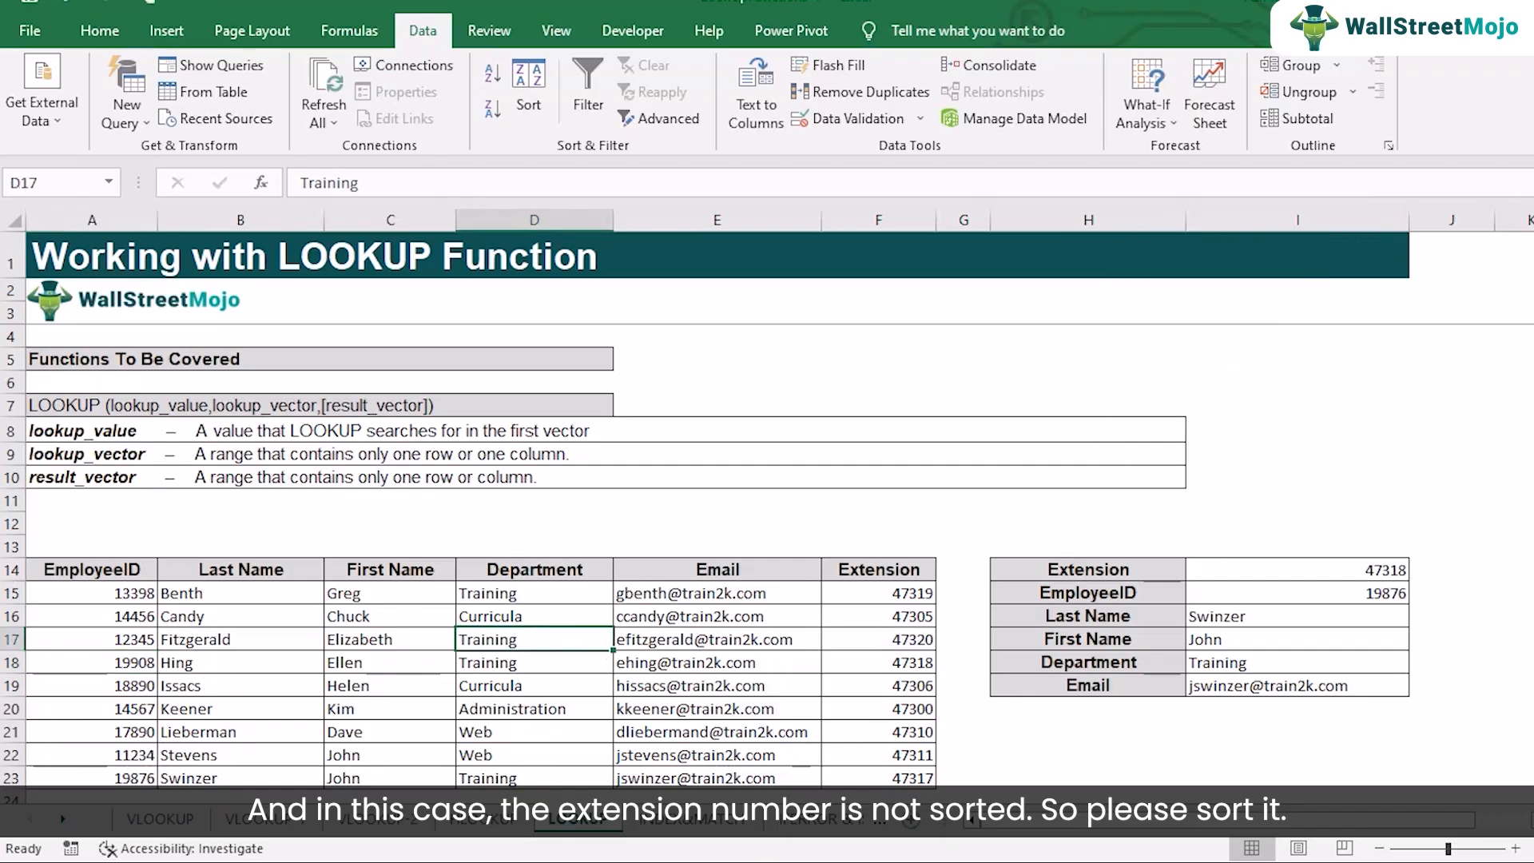
{"action": "left_click", "coordinate": [529, 95]}
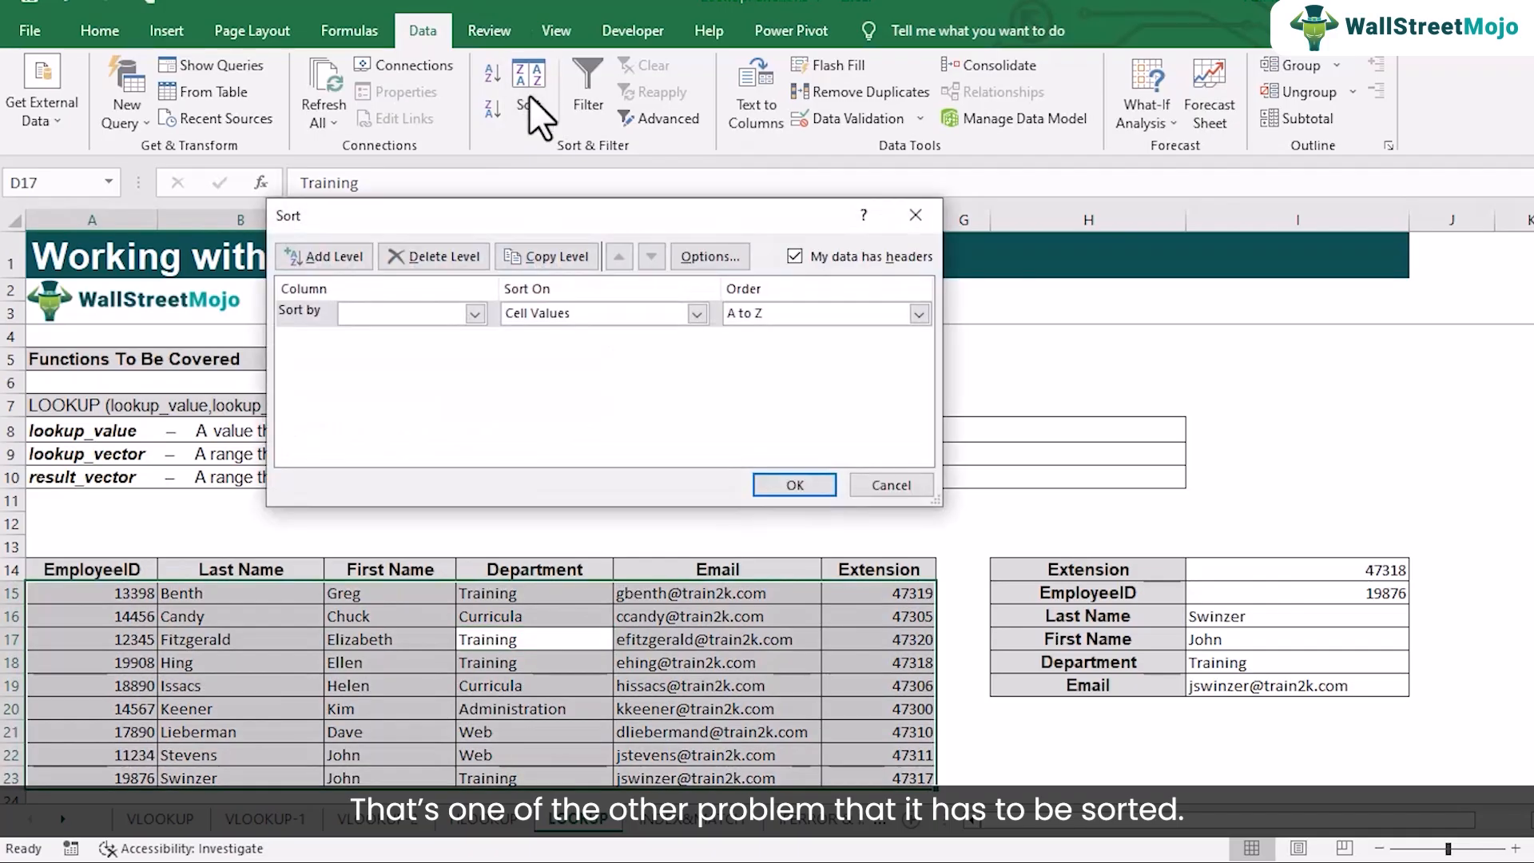
{"action": "left_click", "coordinate": [476, 314]}
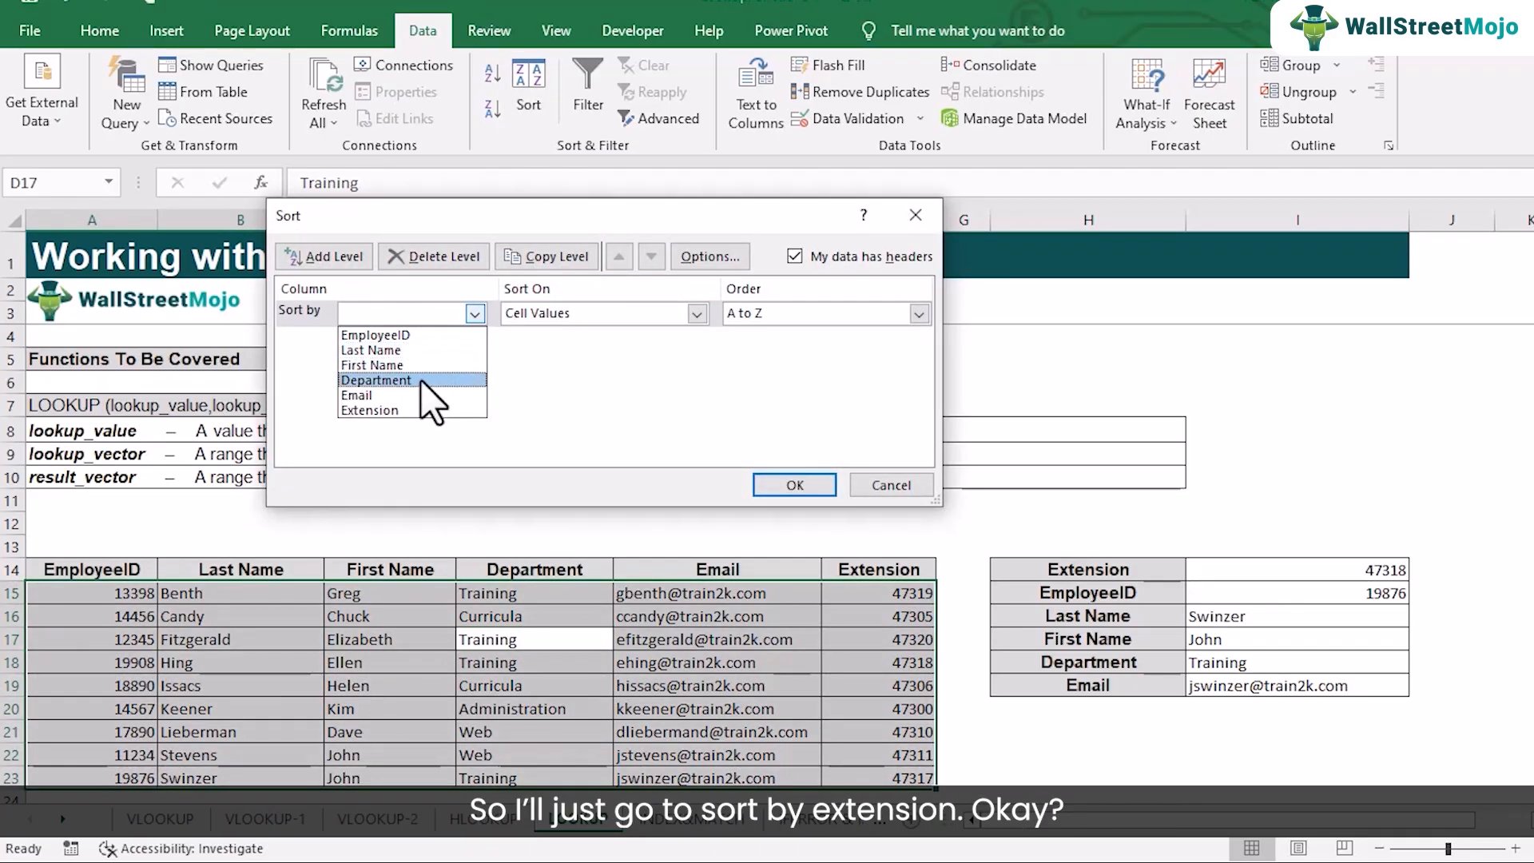
{"action": "left_click", "coordinate": [424, 411]}
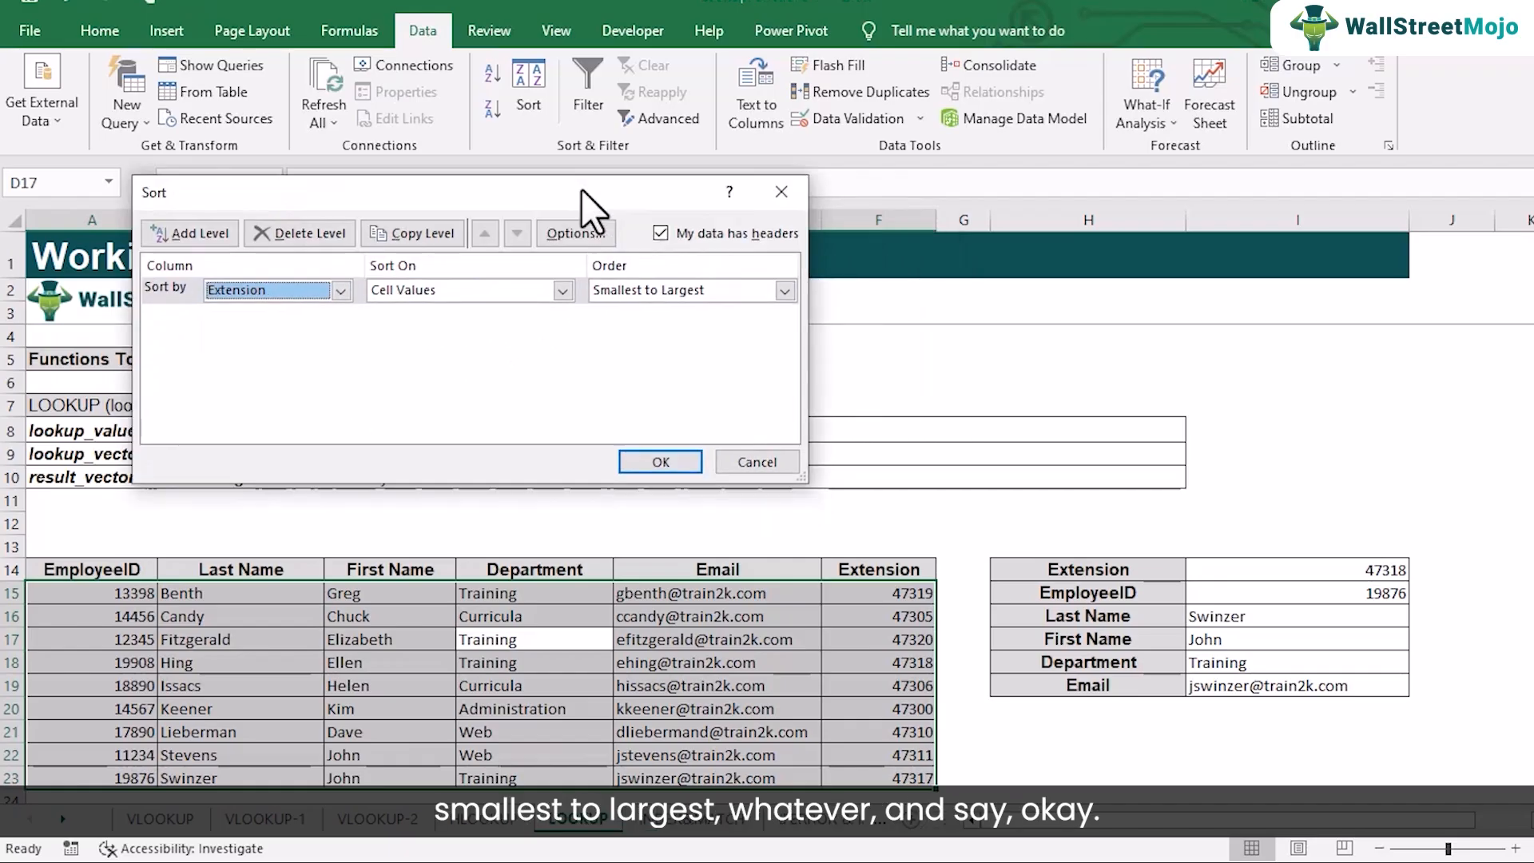
{"action": "key", "text": "Return"}
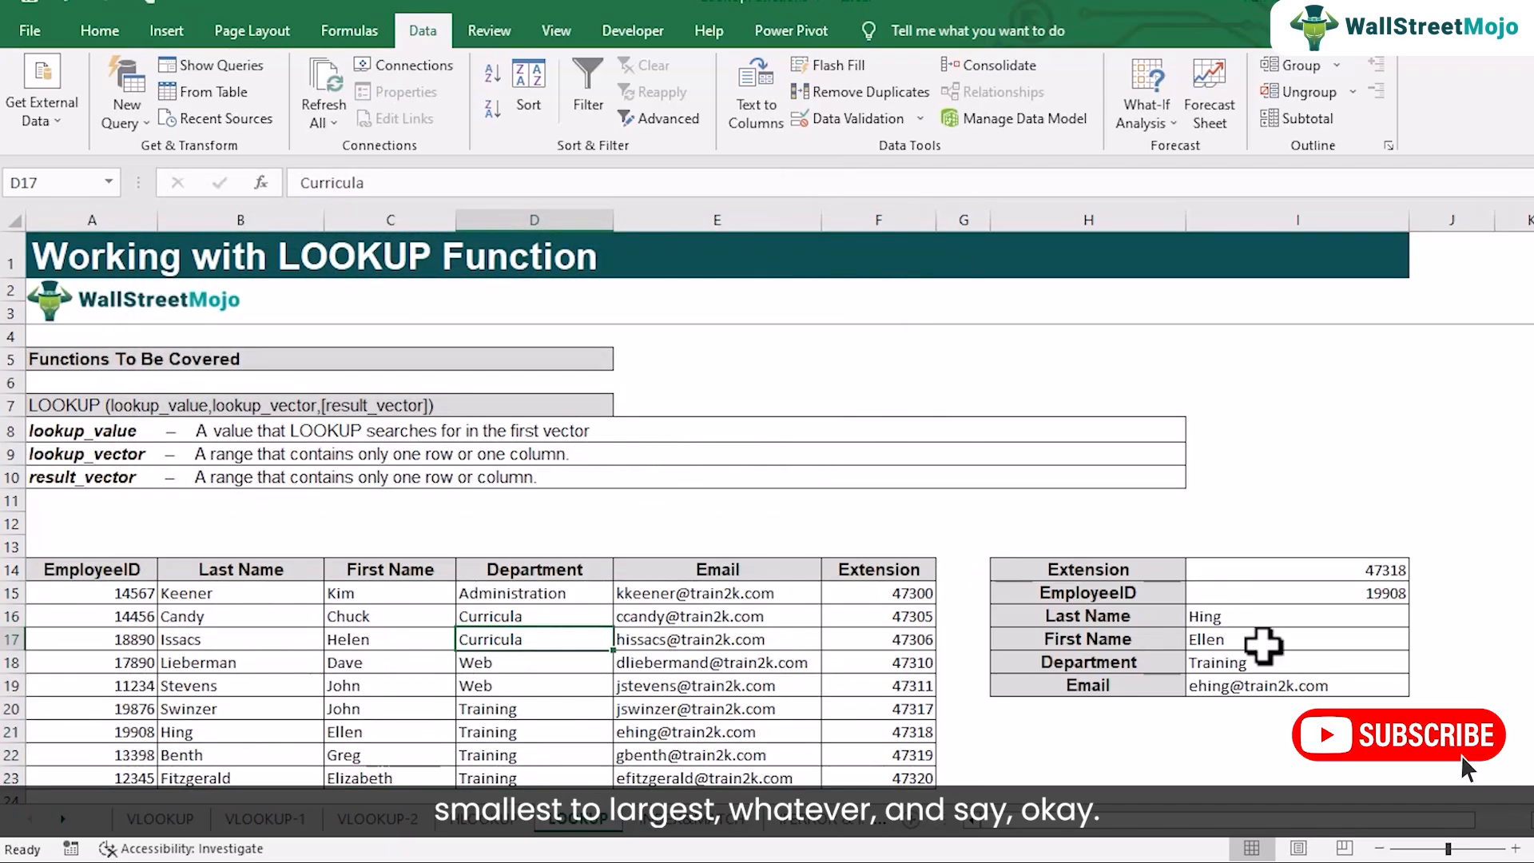
{"action": "left_click", "coordinate": [1304, 599]}
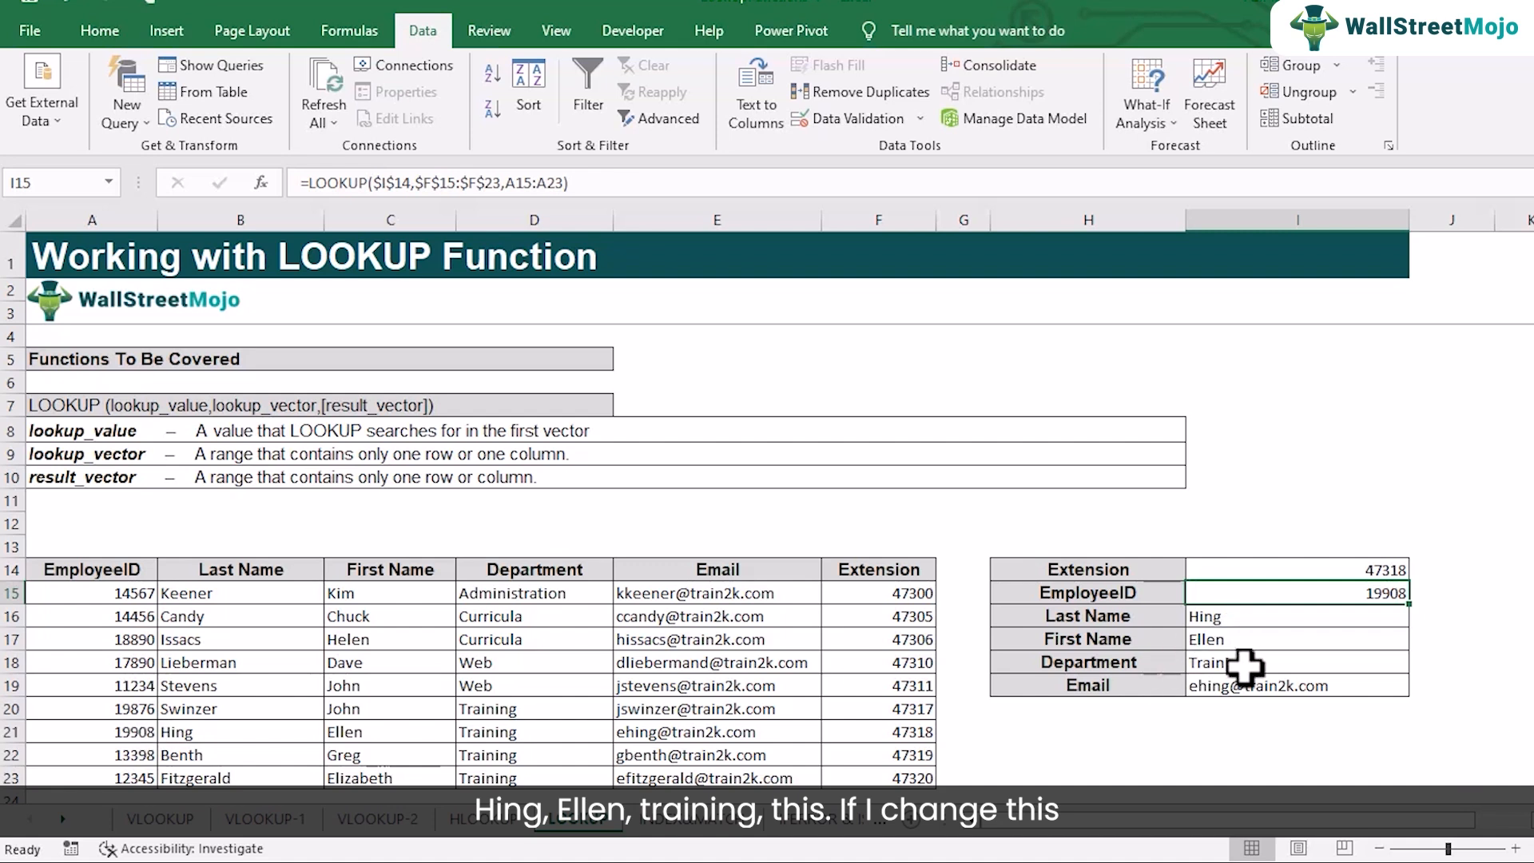
Choose the extension listed in F23 from the drop-down list in I14 and check the returned details against row 23
{"action": "left_click", "coordinate": [1368, 576]}
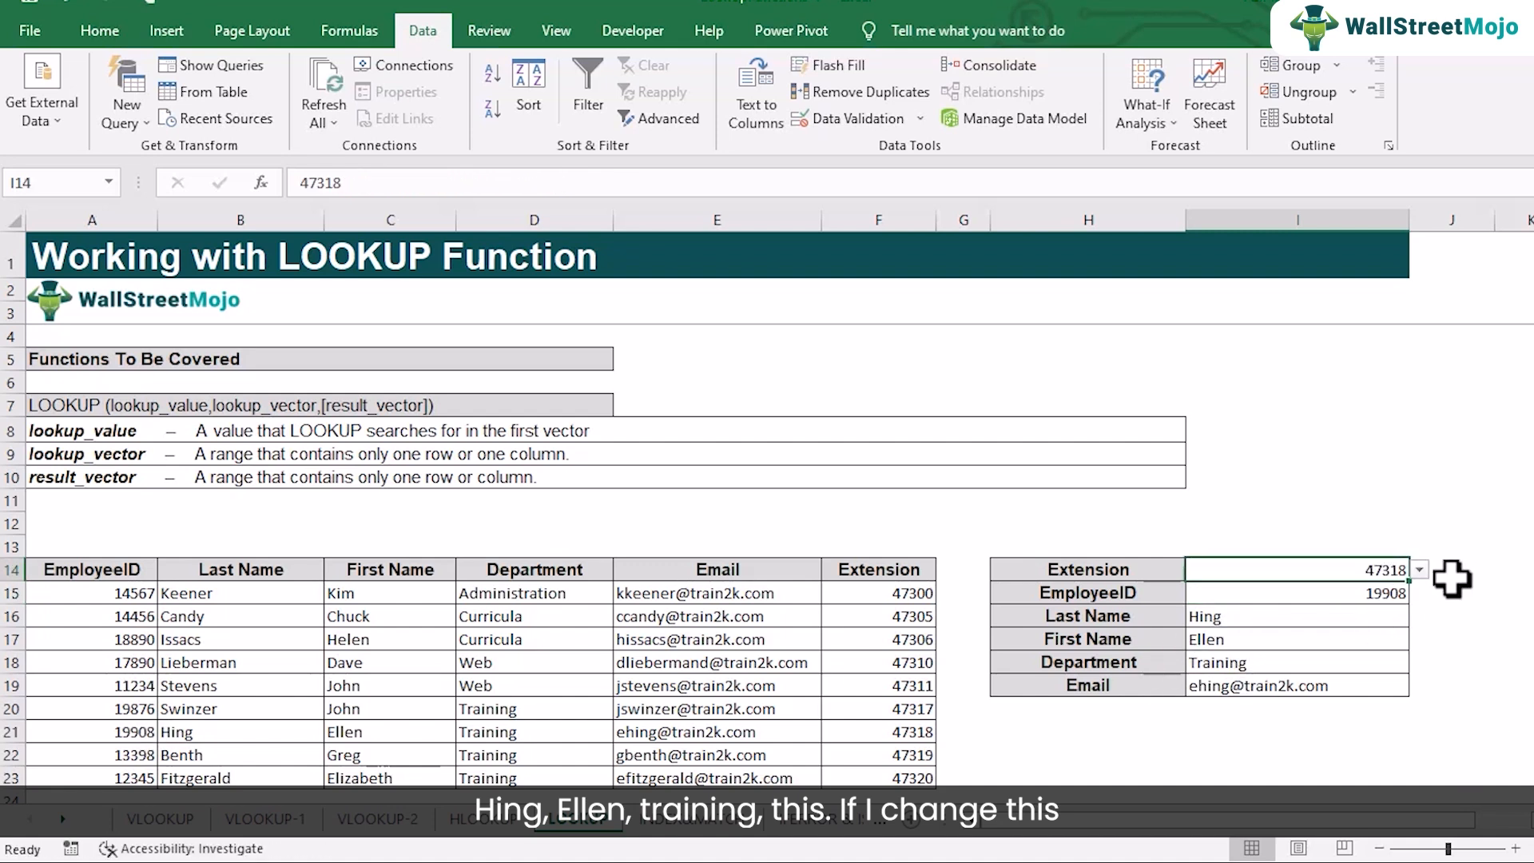
{"action": "left_click", "coordinate": [1422, 571]}
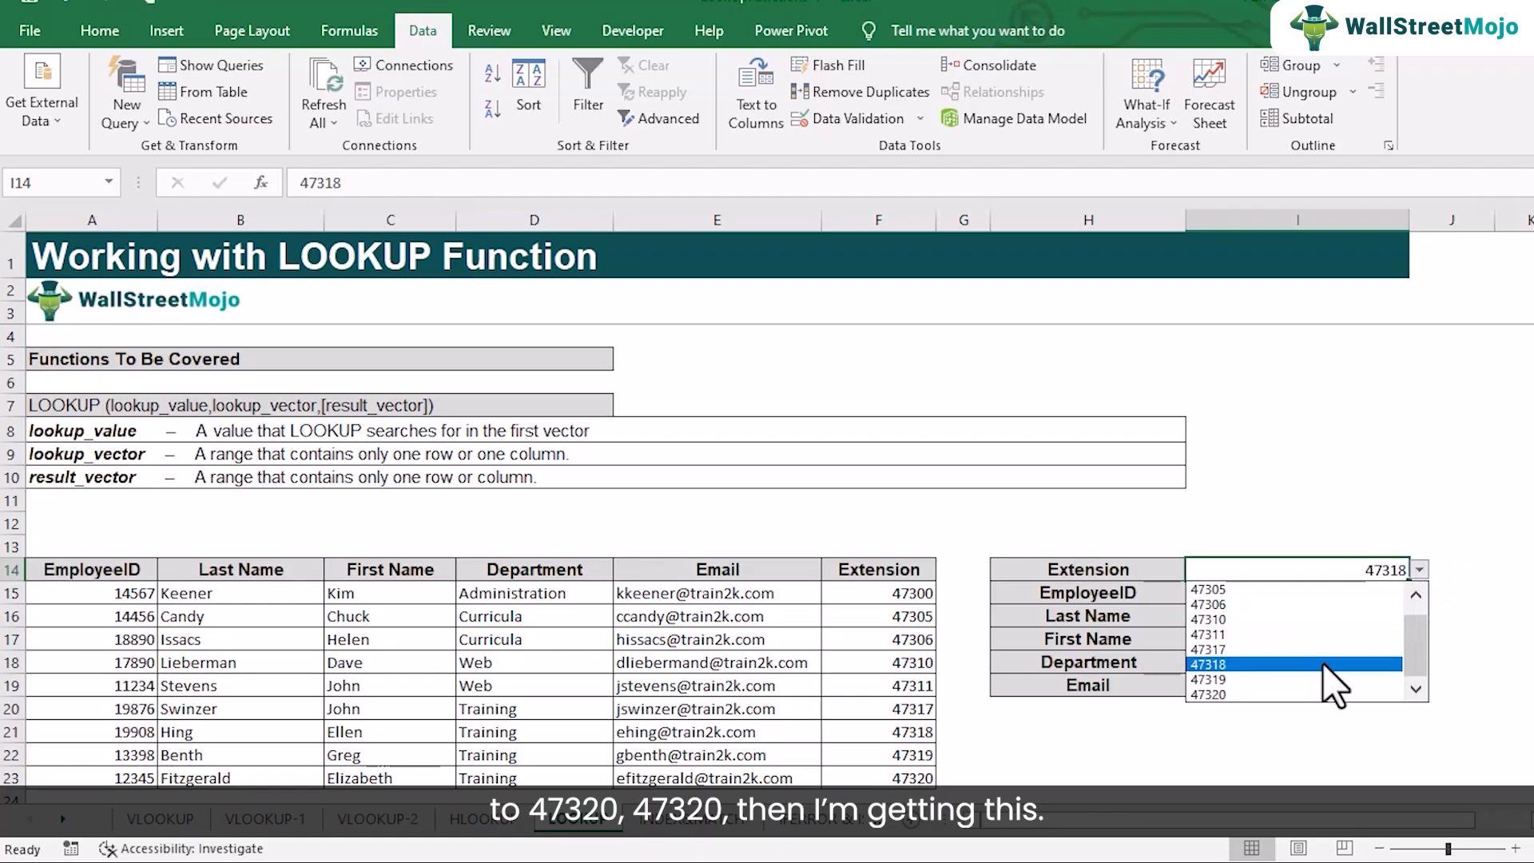
{"action": "left_click", "coordinate": [1326, 693]}
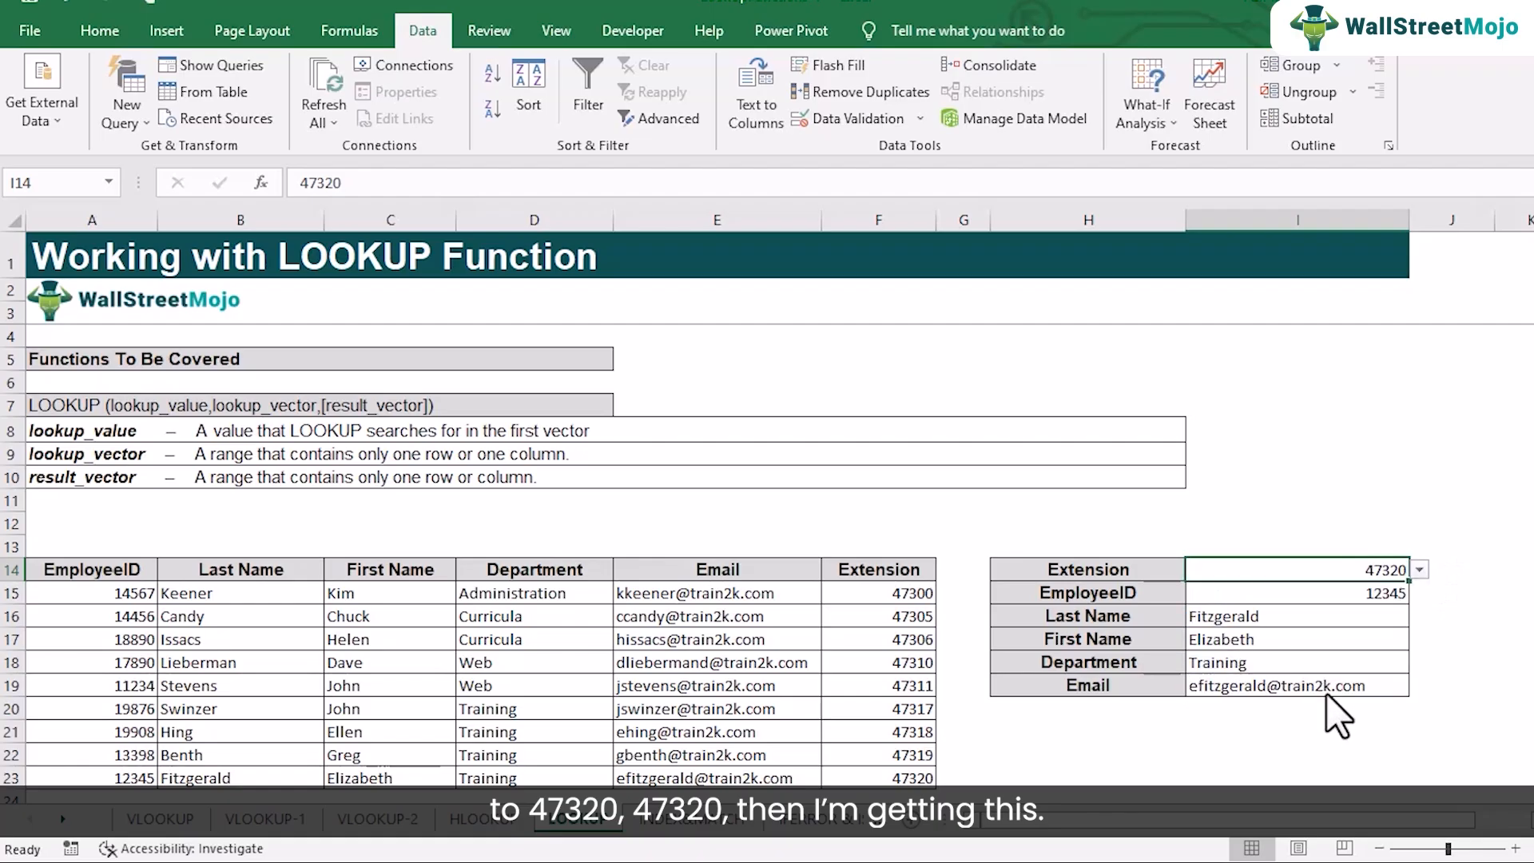
{"action": "left_click", "coordinate": [893, 775]}
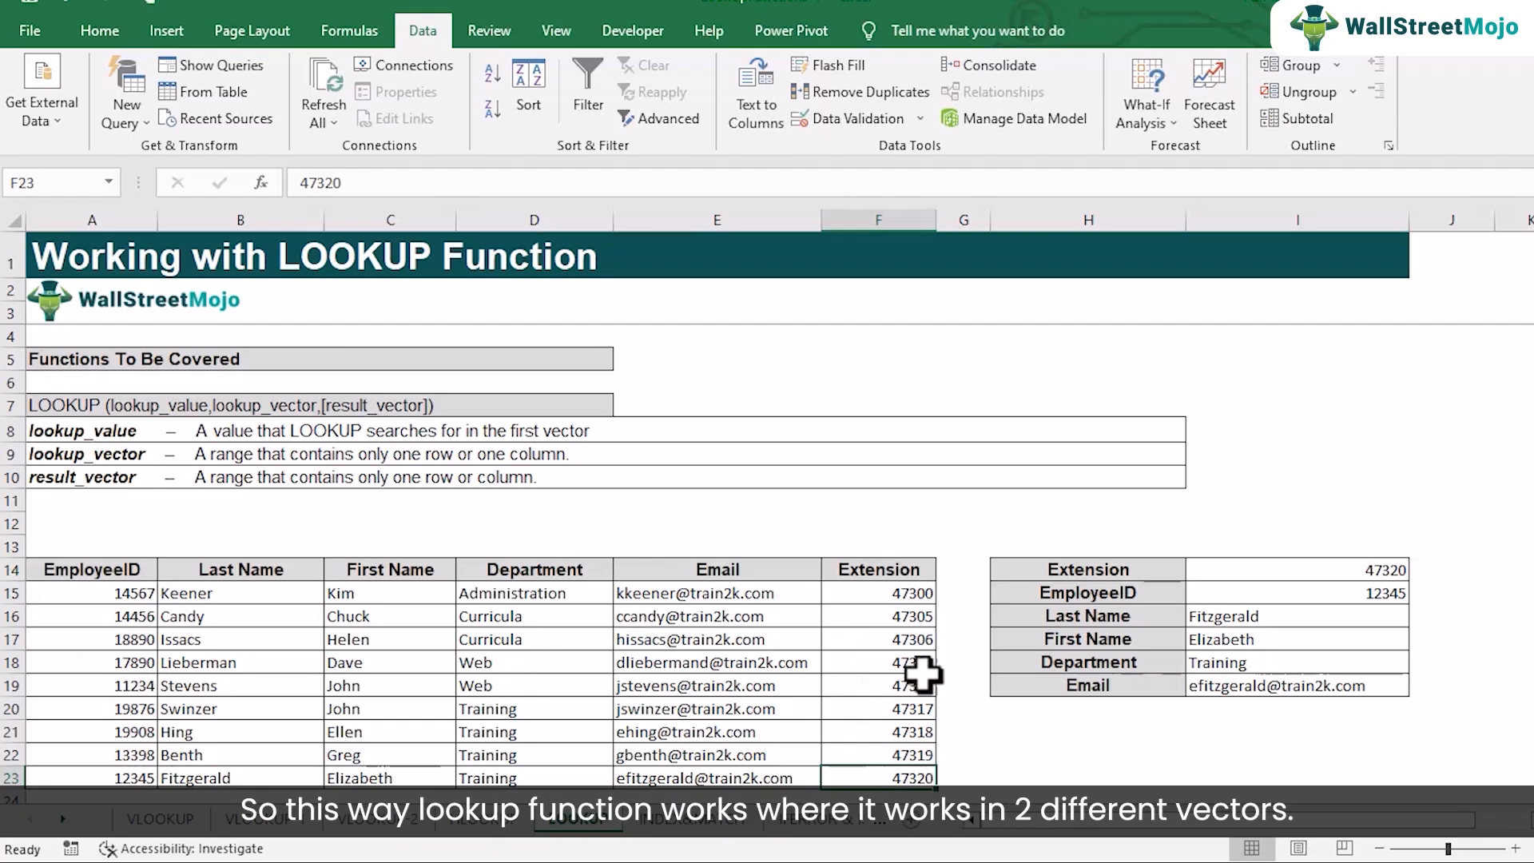